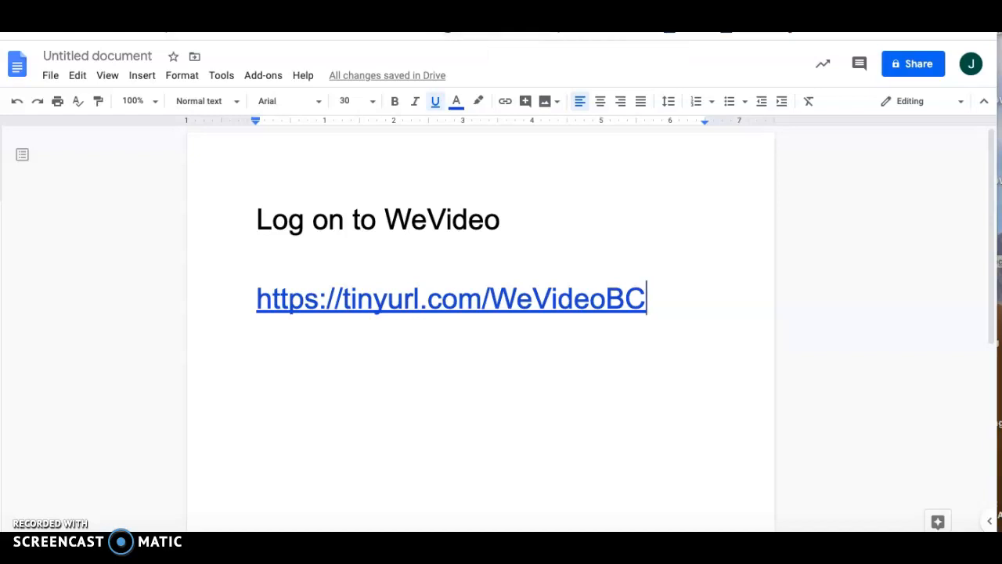
Open the WeVideo invitation page and join Brooklyn Center STEAM with an existing account, logging in with the school's Google account.
key("ctrl+Tab")
left_click(536, 306)
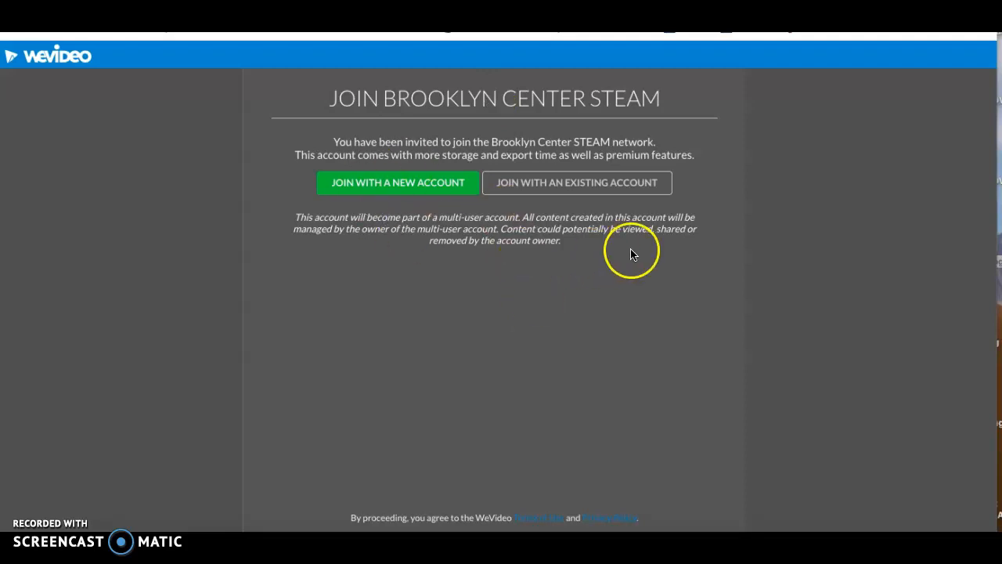
left_click(574, 188)
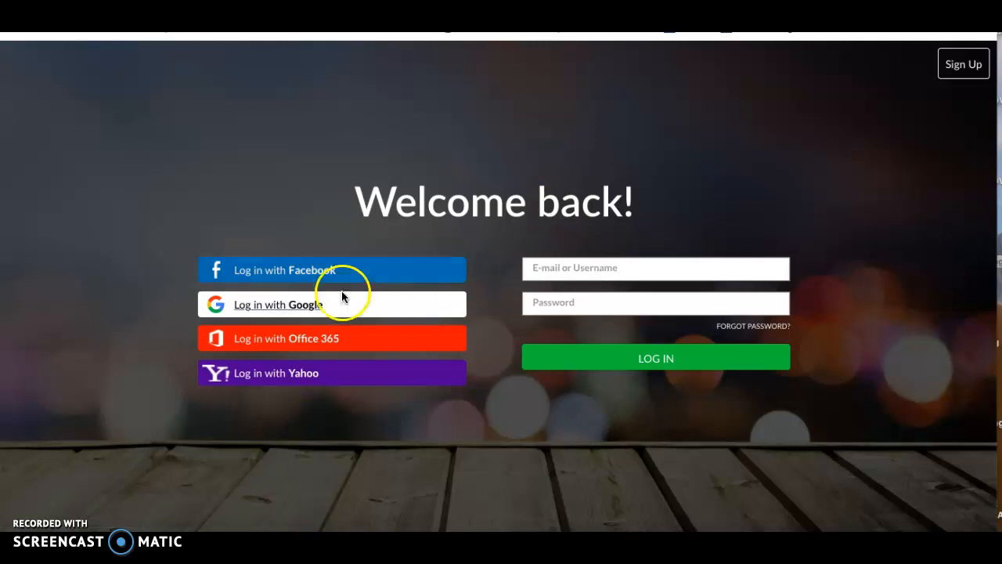
left_click(291, 305)
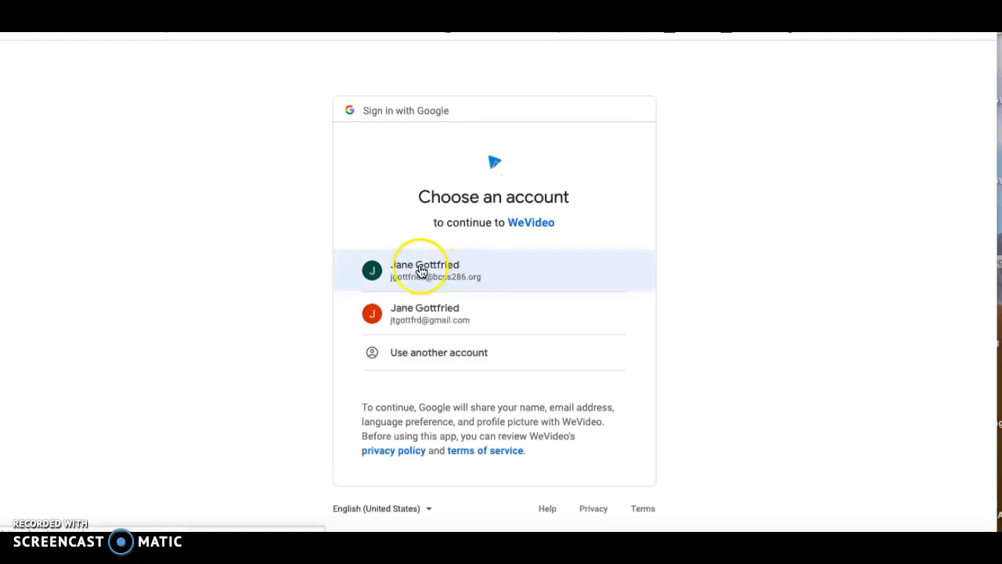
left_click(419, 269)
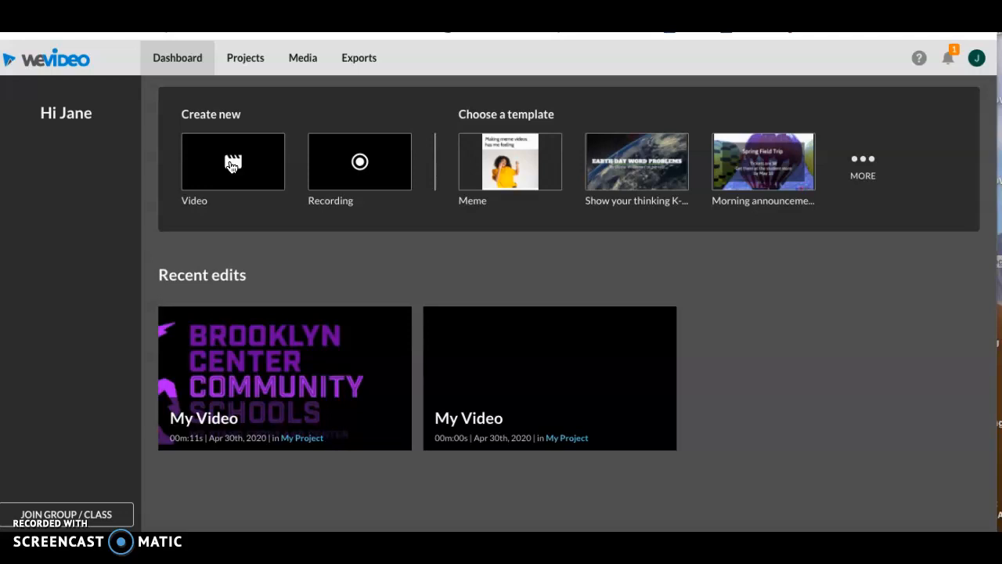
Create a new video project and add a second audio track to its timeline.
left_click(232, 166)
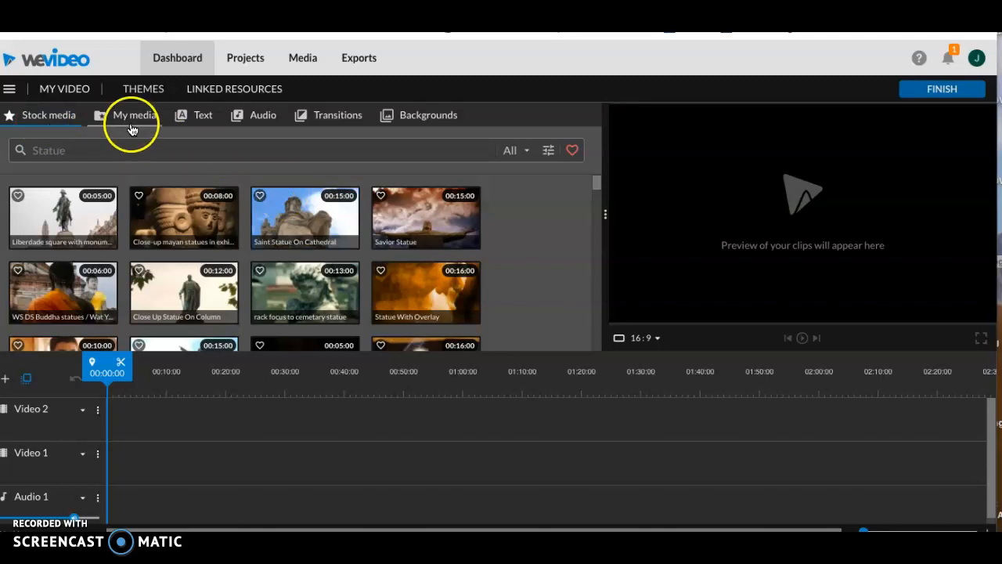
left_click(75, 408)
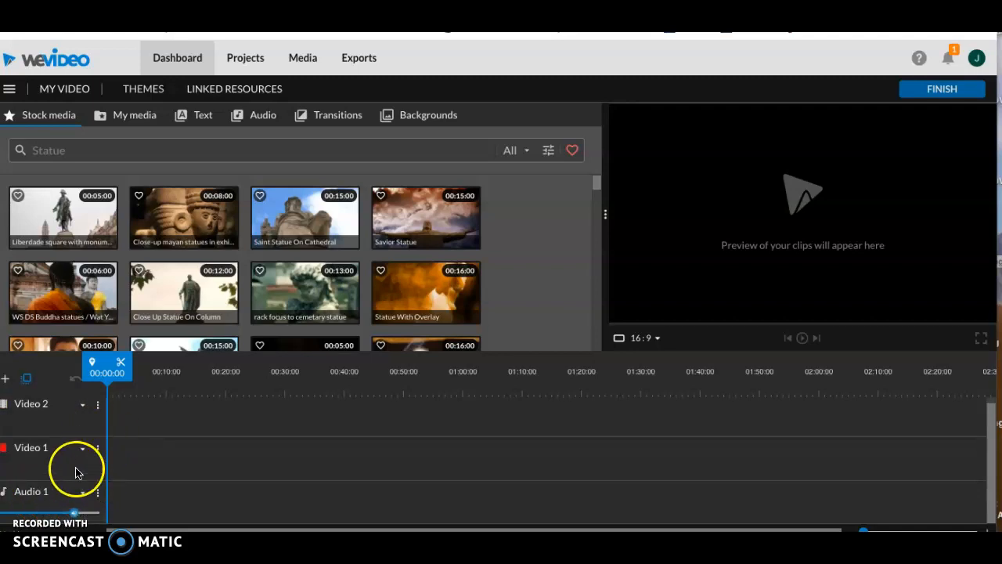
left_click(7, 381)
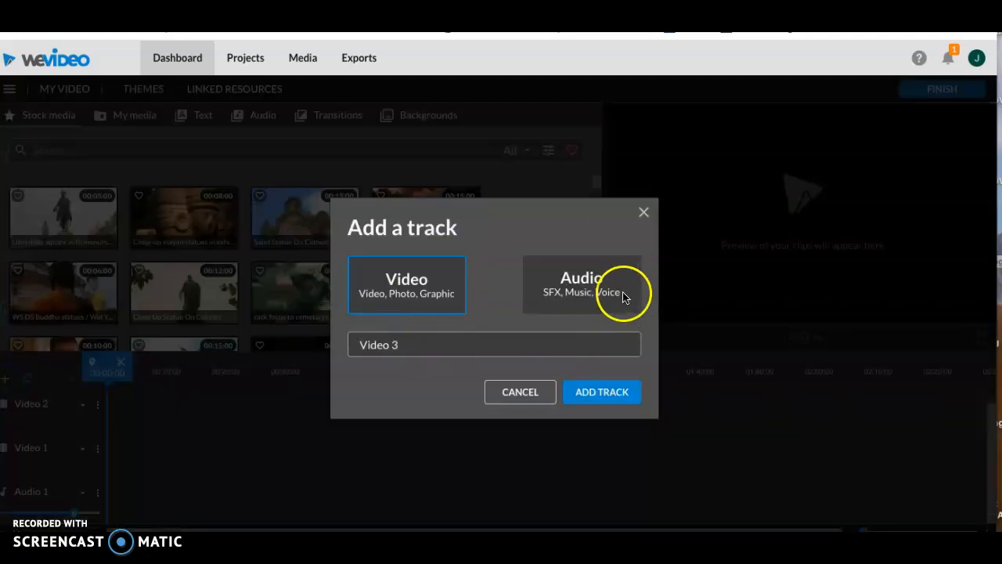
left_click(589, 290)
left_click(601, 394)
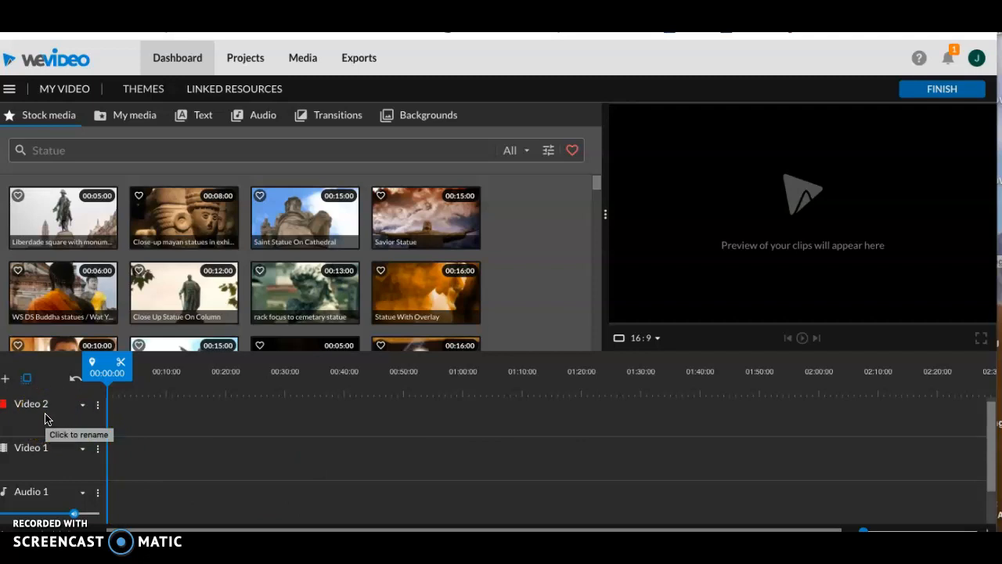
left_click(157, 474)
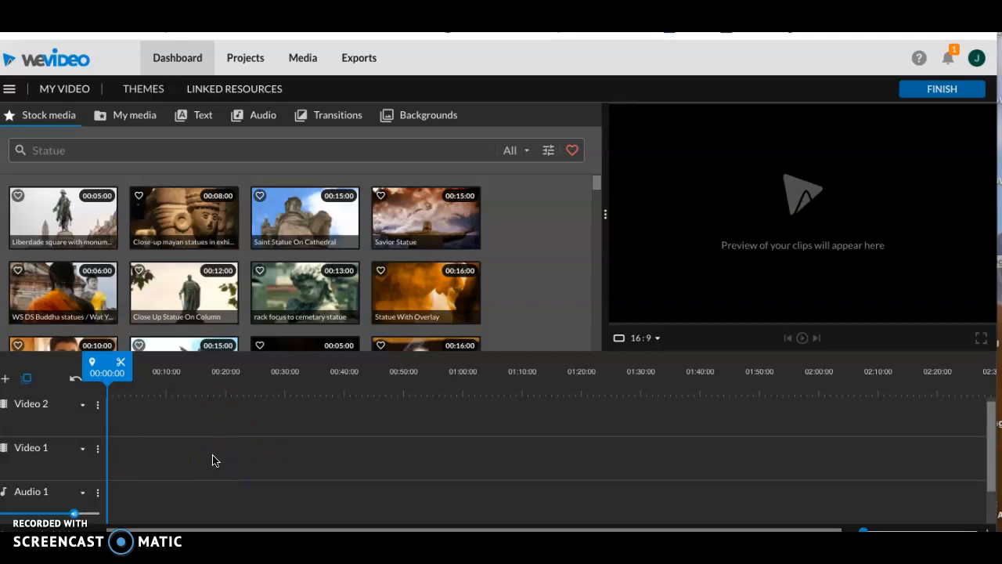
scroll(211, 460, "down", 1)
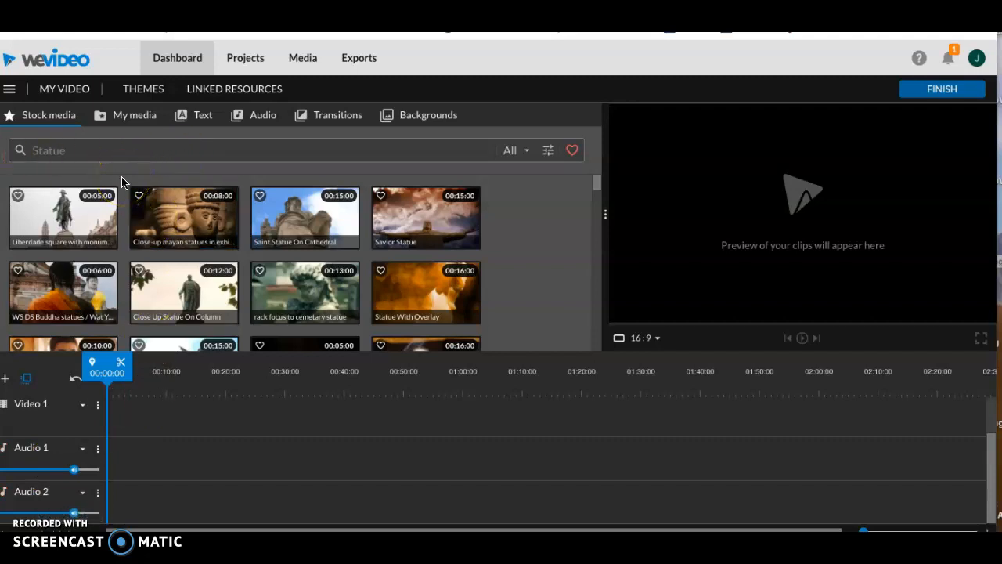
Open the personal media library and look at the options for importing media.
left_click(129, 118)
left_click(94, 139)
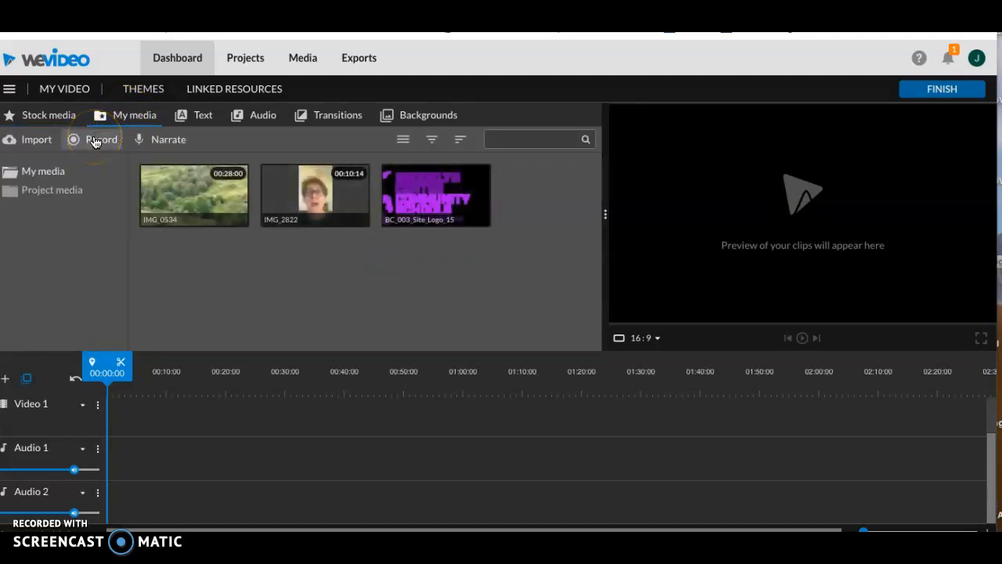
left_click(27, 139)
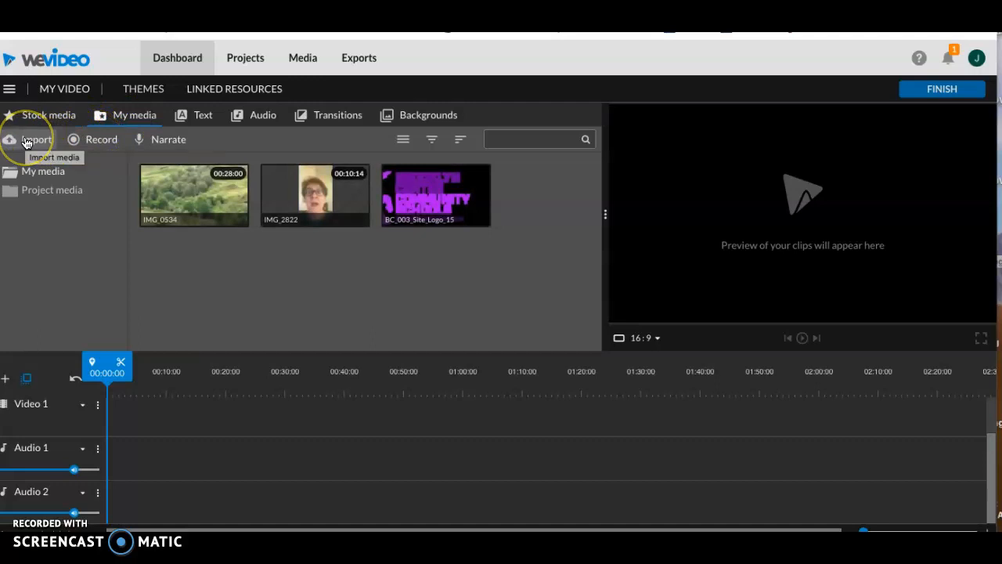
left_click(26, 141)
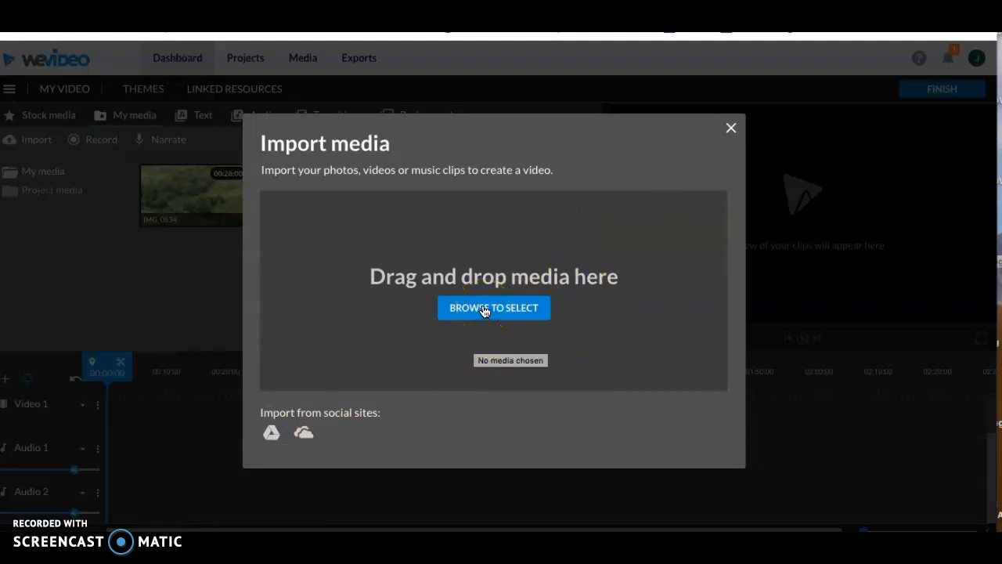
left_click(732, 129)
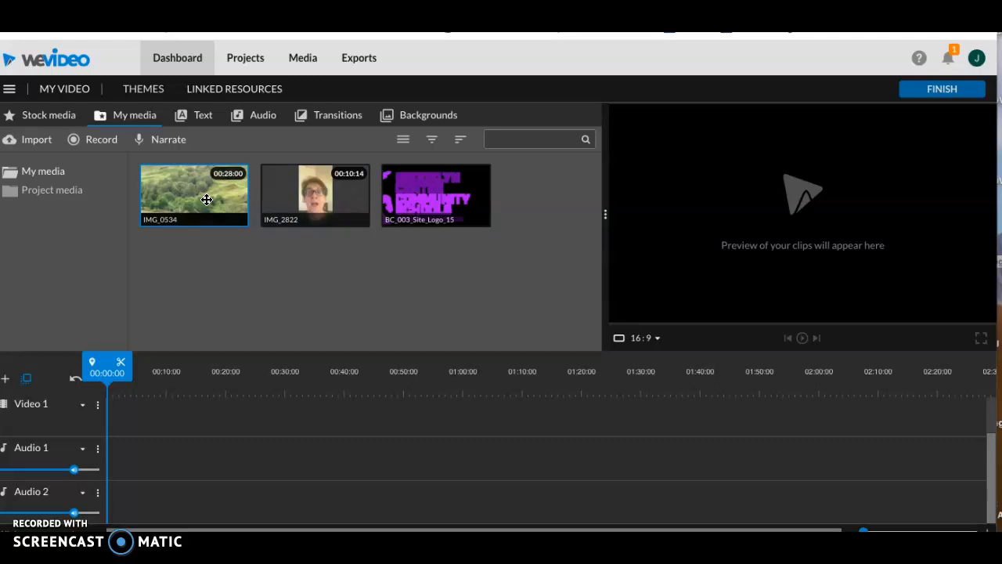
Place the IMG_0534 clip on the Video 1 track and the BC_003_Site_Logo_15 image at the start of Video 2.
left_click_drag(206, 200, 176, 388)
left_click_drag(175, 393, 182, 459)
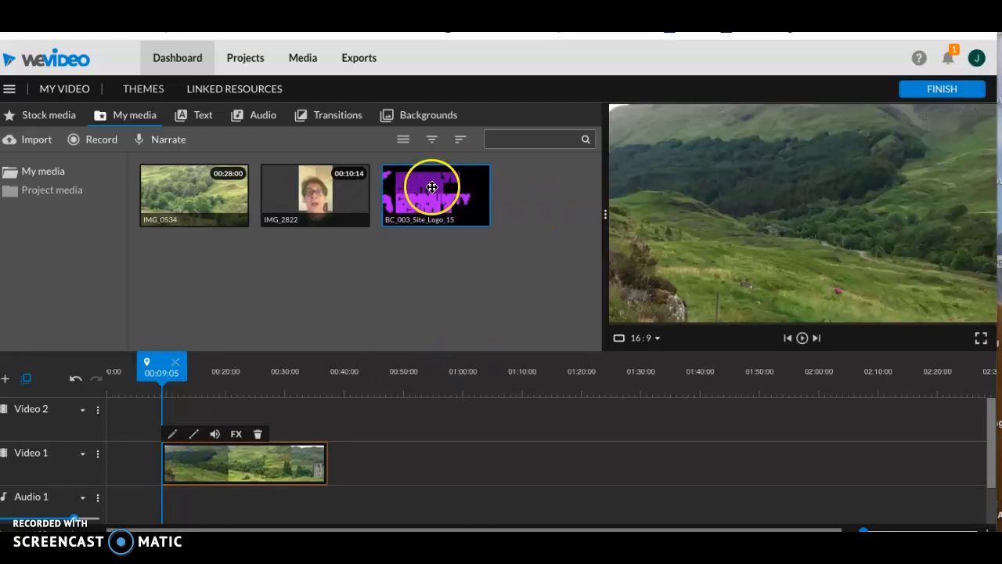
left_click_drag(431, 188, 124, 430)
left_click(123, 420)
left_click(185, 452)
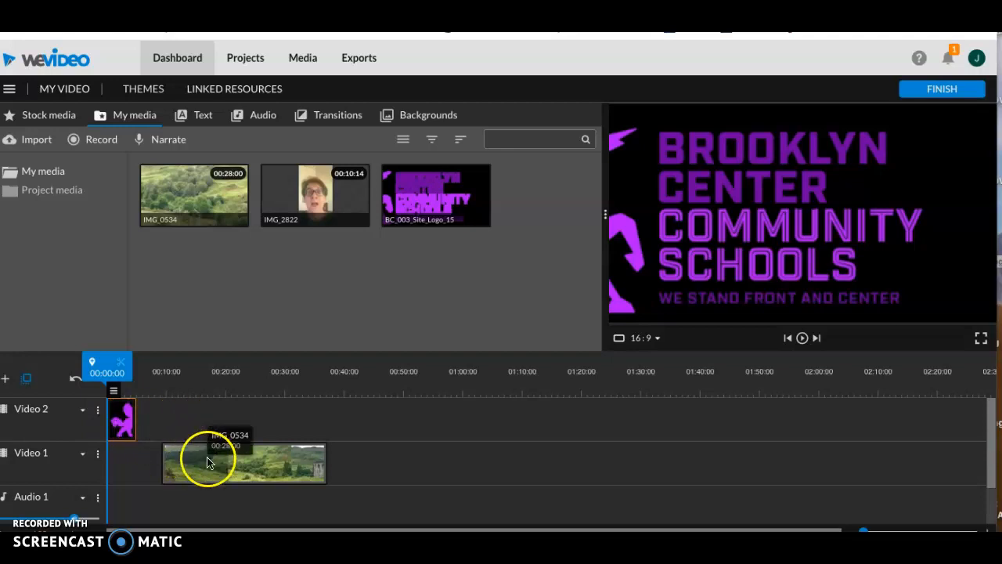
Move the IMG_0534 clip to the start of Video 1 and shift the logo image above it to about 15 seconds.
left_click(201, 464)
left_click_drag(199, 464, 142, 460)
left_click_drag(125, 415, 209, 419)
left_click(642, 481)
left_click(816, 342)
mouse_move(205, 374)
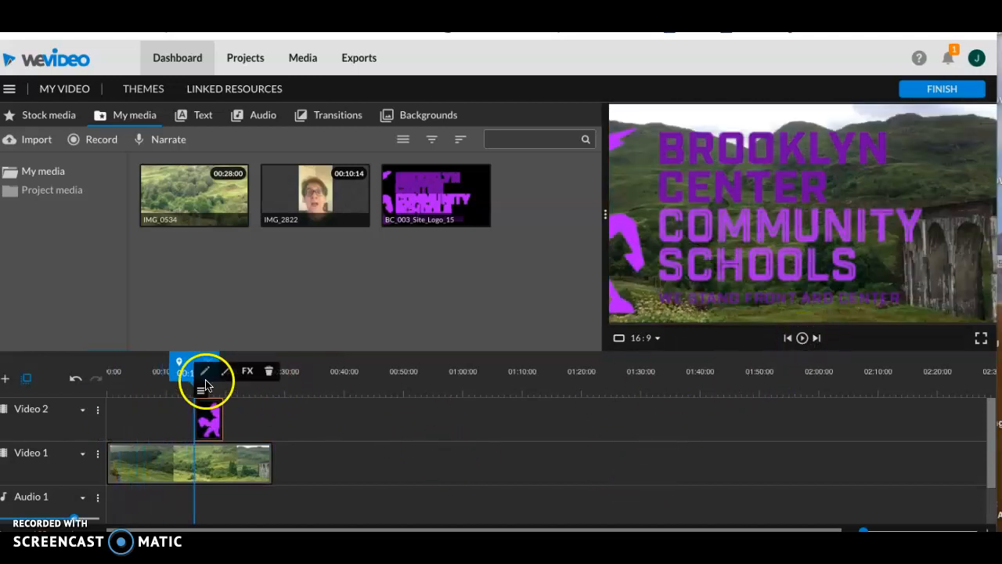
left_click_drag(190, 360, 107, 360)
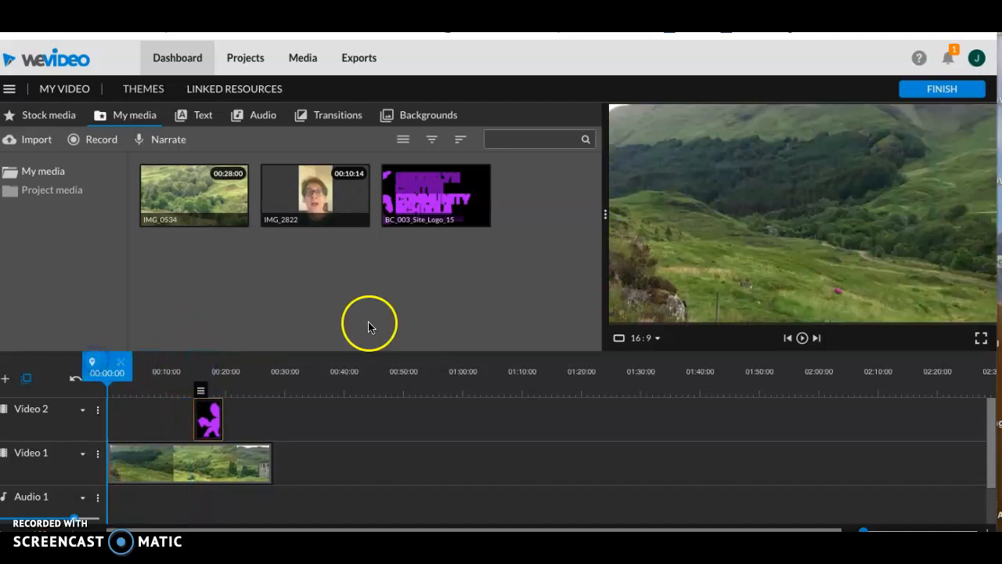
Shift the logo image on Video 2 to about 10 seconds and preview the video from the start.
left_click_drag(207, 415, 175, 419)
left_click_drag(164, 360, 107, 357)
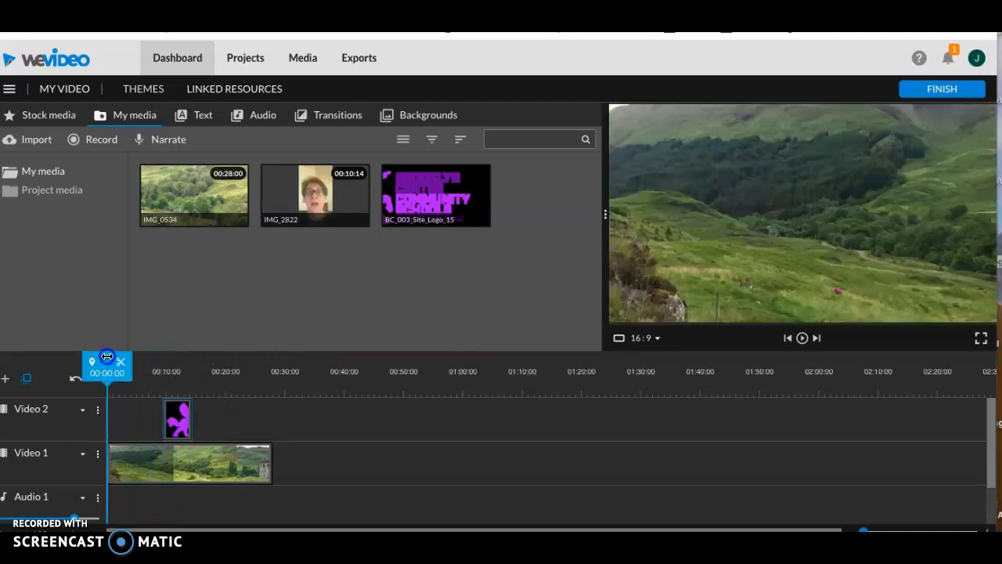
left_click(803, 338)
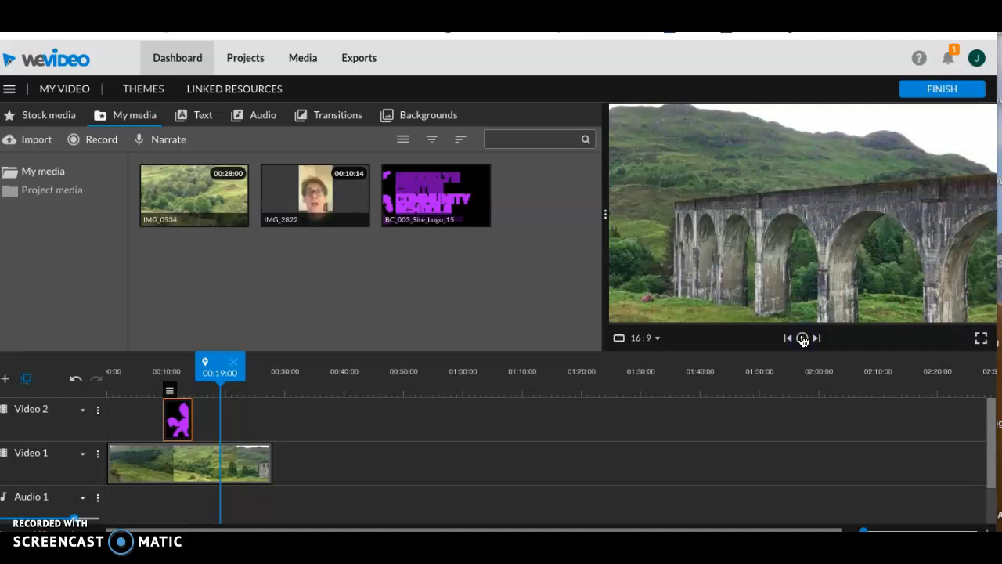
Add the Puff - Title text at the start of Video 2 and move the IMG_0534 clip to start right after it at 00:05:00.
left_click(242, 460)
left_click_drag(242, 464, 345, 464)
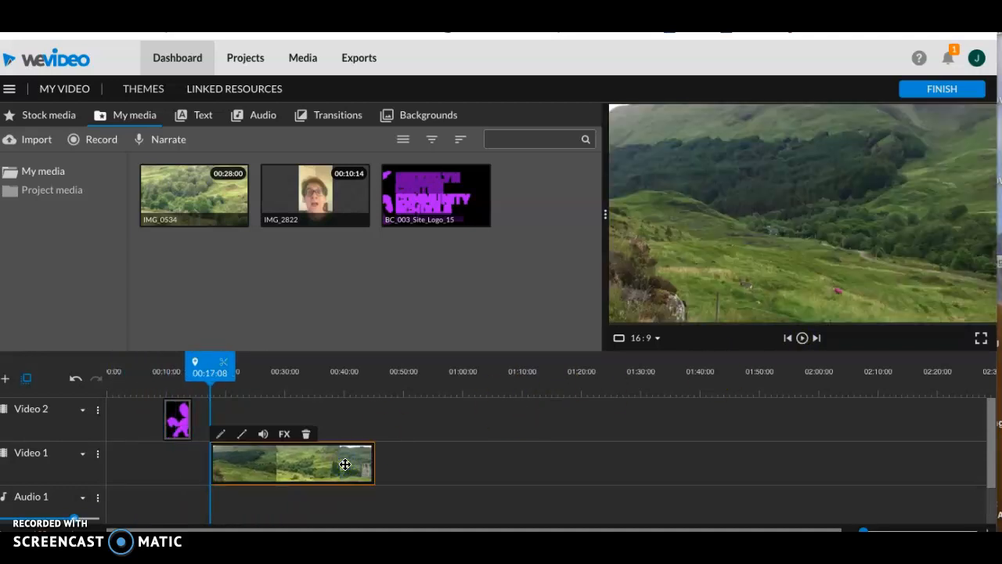
left_click(187, 117)
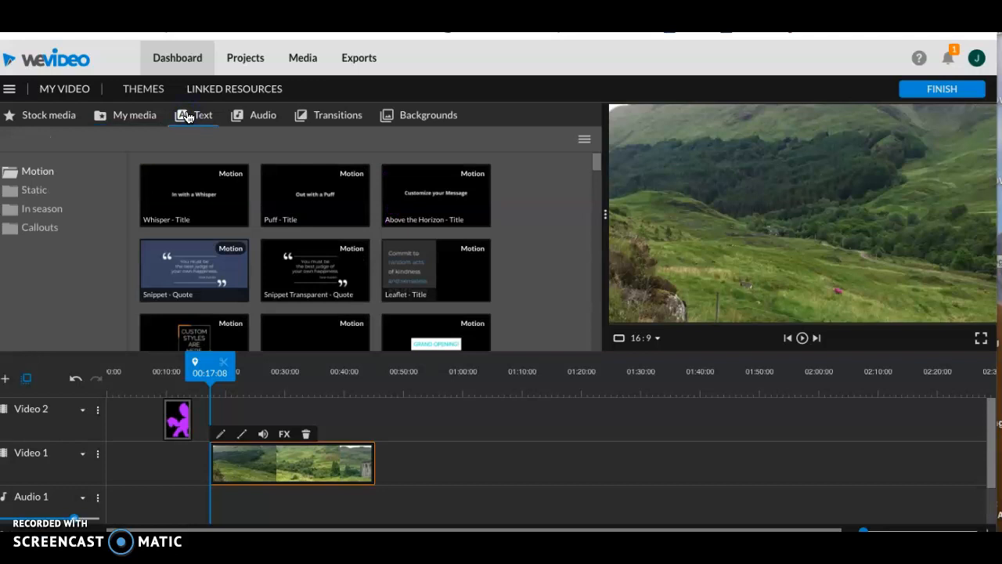
left_click(304, 198)
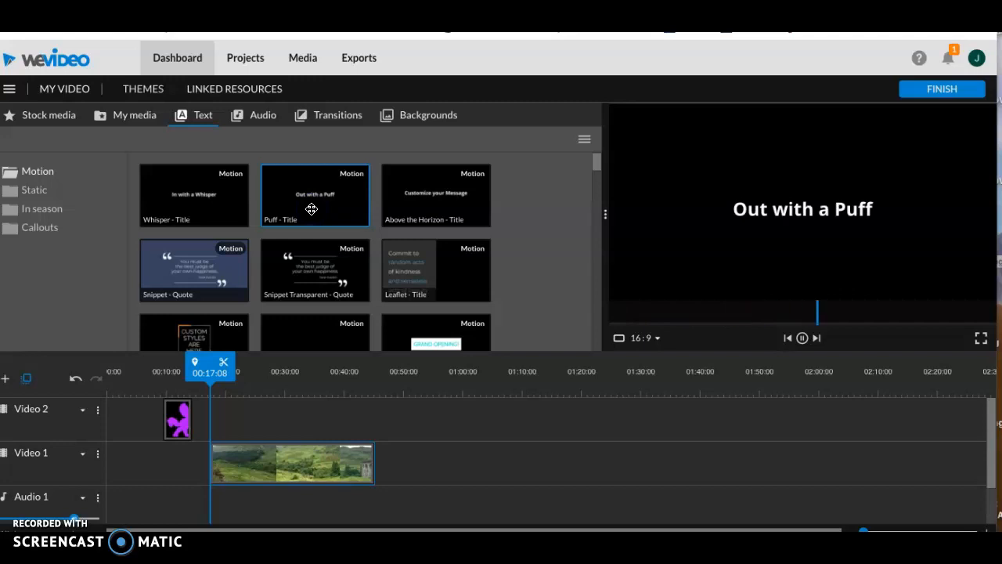
scroll(312, 209, "down", 5)
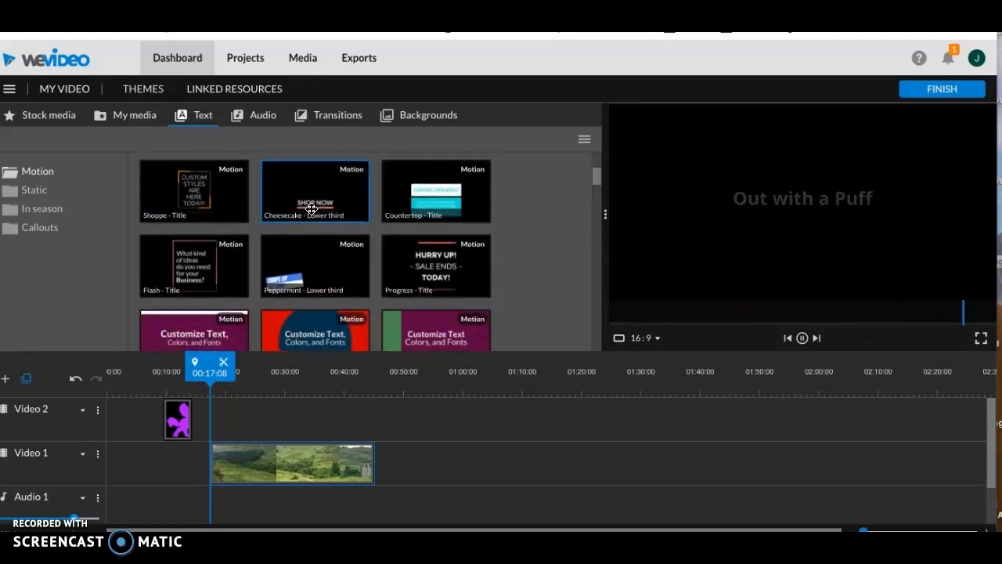
scroll(311, 209, "down", 1)
scroll(311, 209, "down", 1)
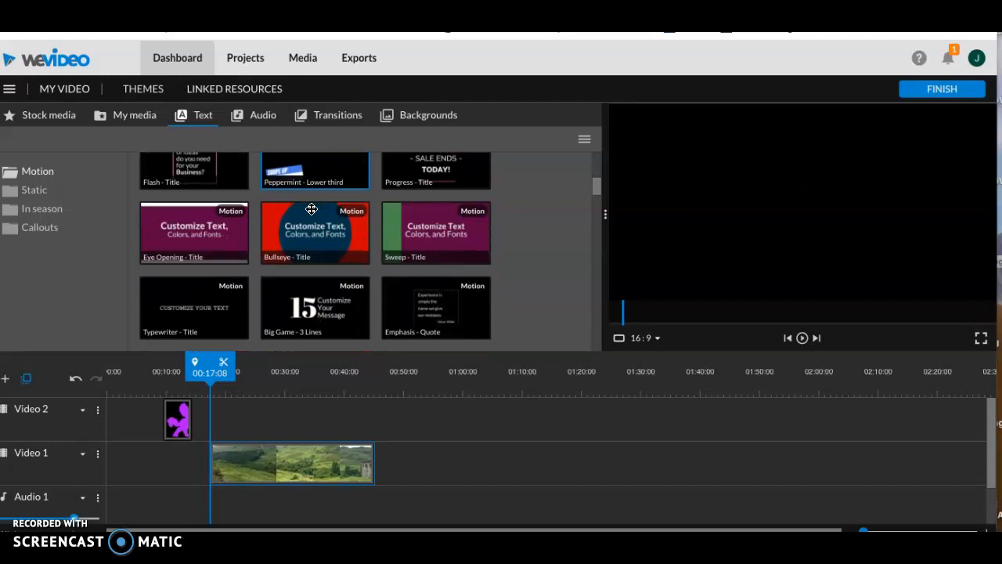
scroll(311, 210, "up", 3)
scroll(310, 209, "up", 3)
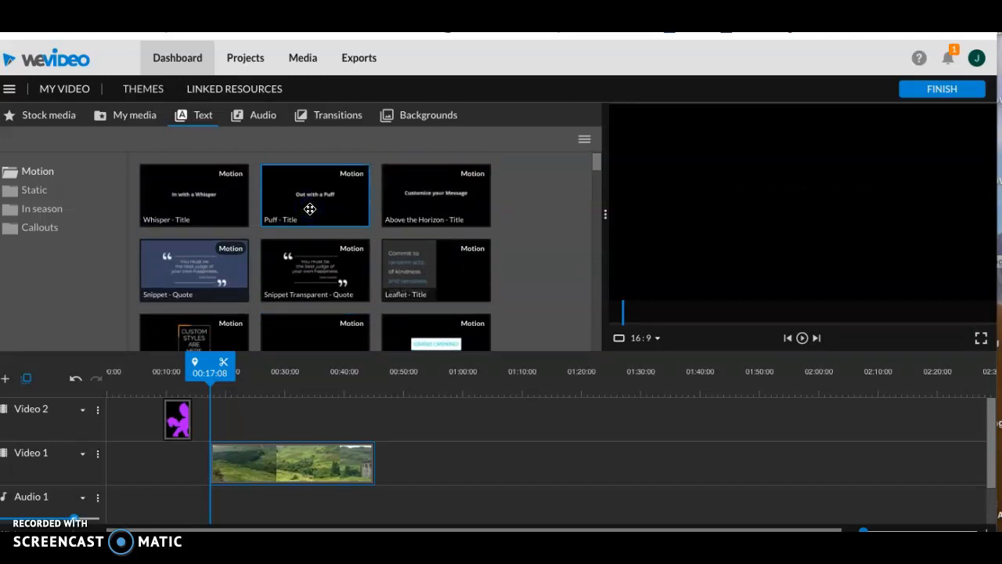
left_click_drag(310, 208, 127, 417)
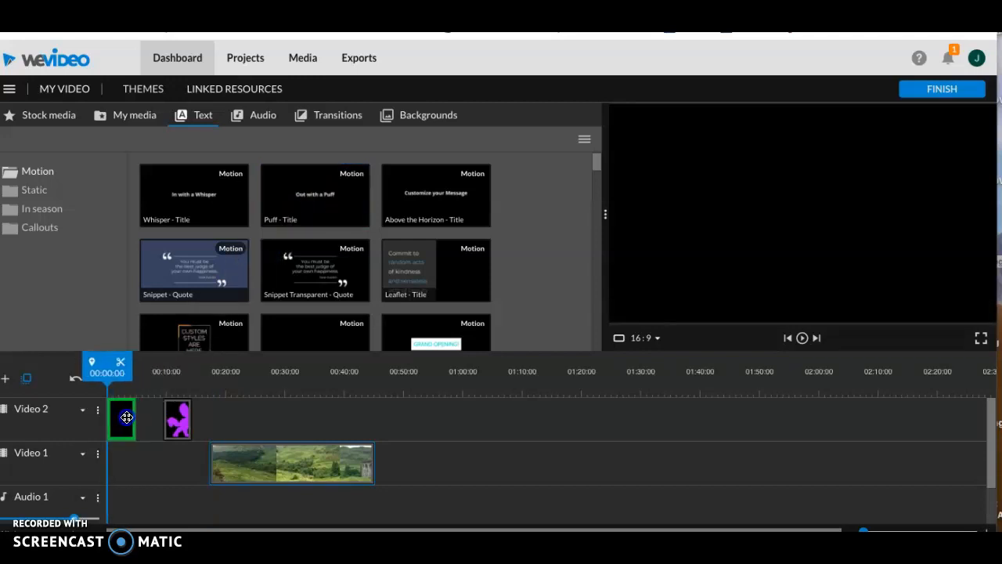
left_click(260, 465)
left_click_drag(260, 464, 183, 462)
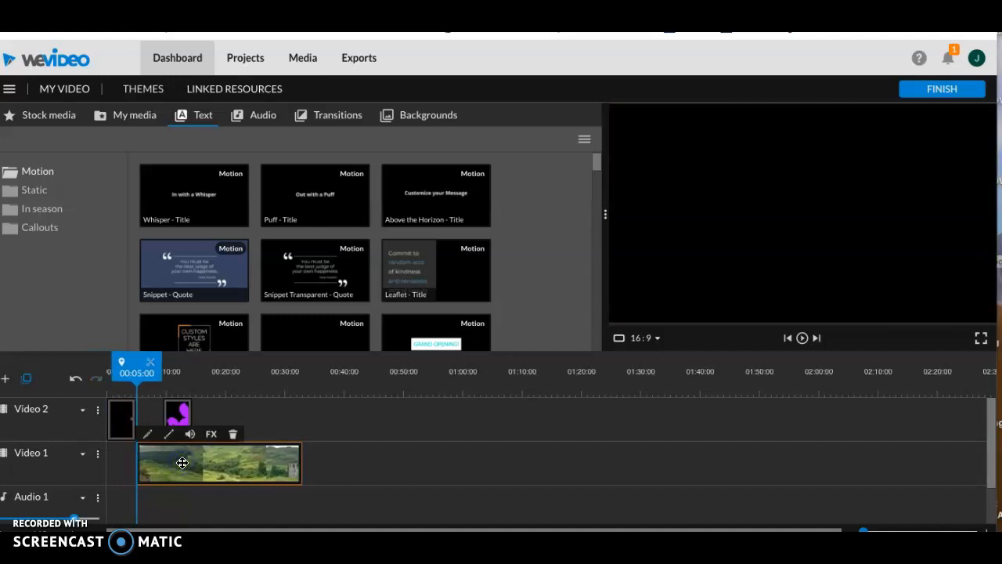
Extend the logo image on Video 2 to end with the clip at 00:33:00 and trim its start to about 28 seconds.
right_click(178, 424)
left_click(172, 414)
left_click_drag(186, 422, 300, 421)
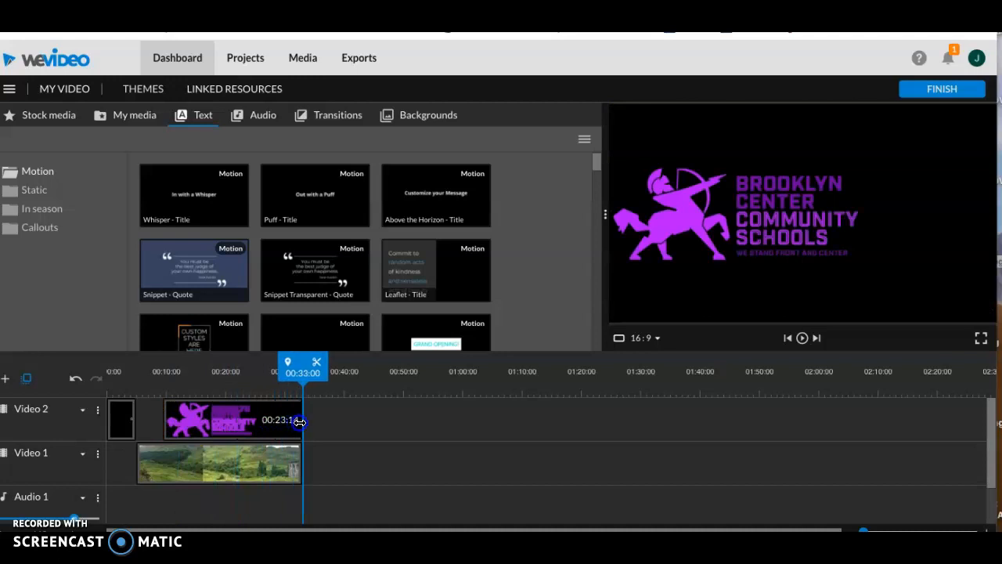
left_click_drag(166, 419, 273, 420)
left_click(235, 468)
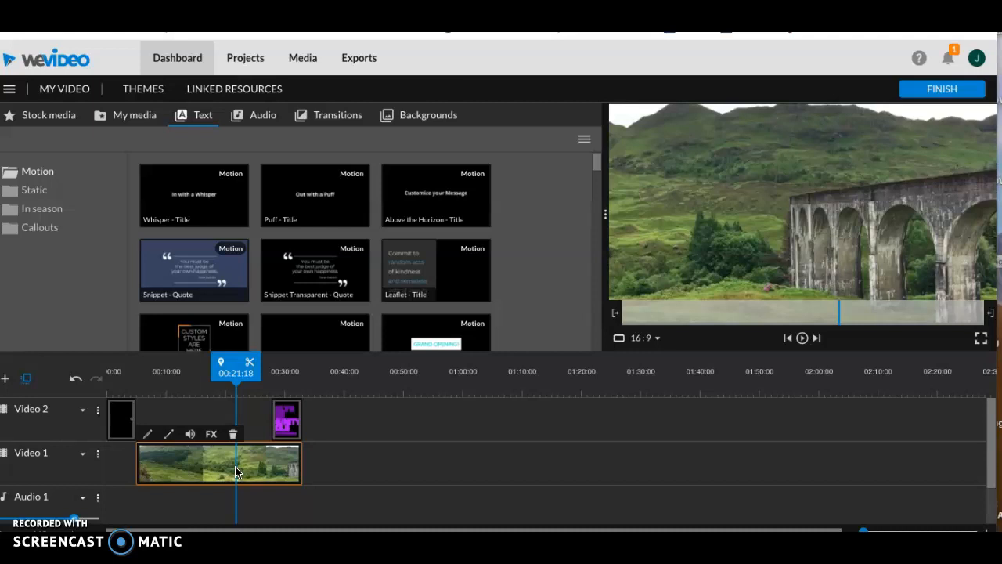
left_click(291, 419)
mouse_move(300, 424)
left_mouse_down()
mouse_move(432, 436)
mouse_move(303, 426)
left_mouse_up()
Try to split the IMG_0534 clip at 00:21:05 and delete the selected part.
left_click_drag(302, 359, 203, 370)
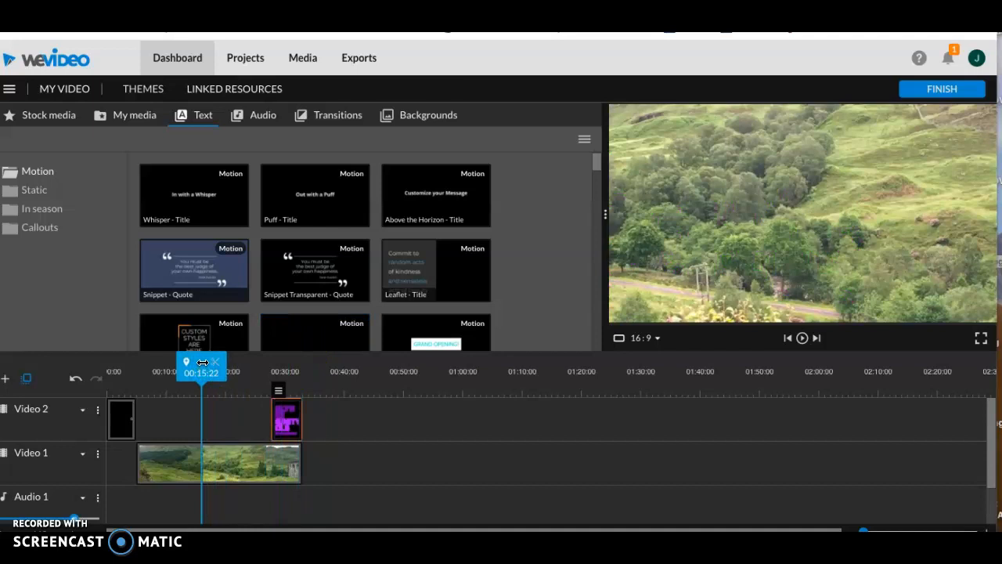
left_click(245, 444)
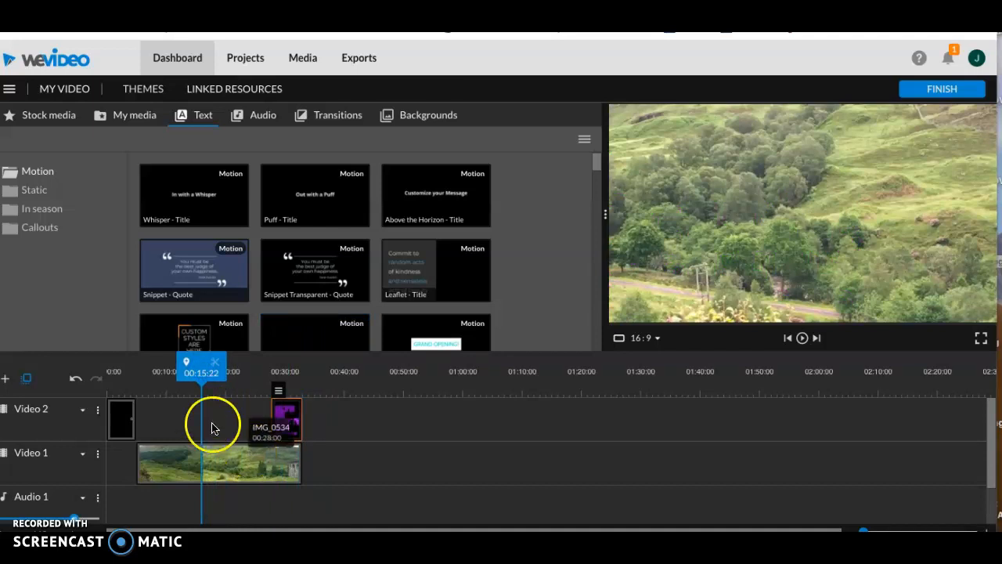
left_click(251, 460)
left_click_drag(250, 369, 231, 363)
left_click(248, 364)
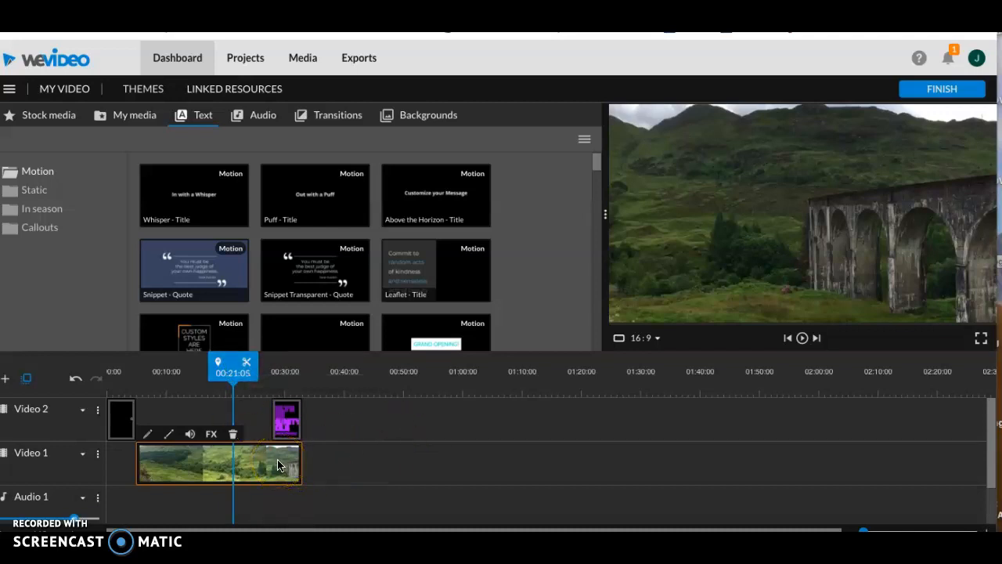
left_click(232, 434)
left_click(233, 435)
Change the text of the Puff - Title clip on Video 2 to "Welcome to My Video".
double_click(120, 425)
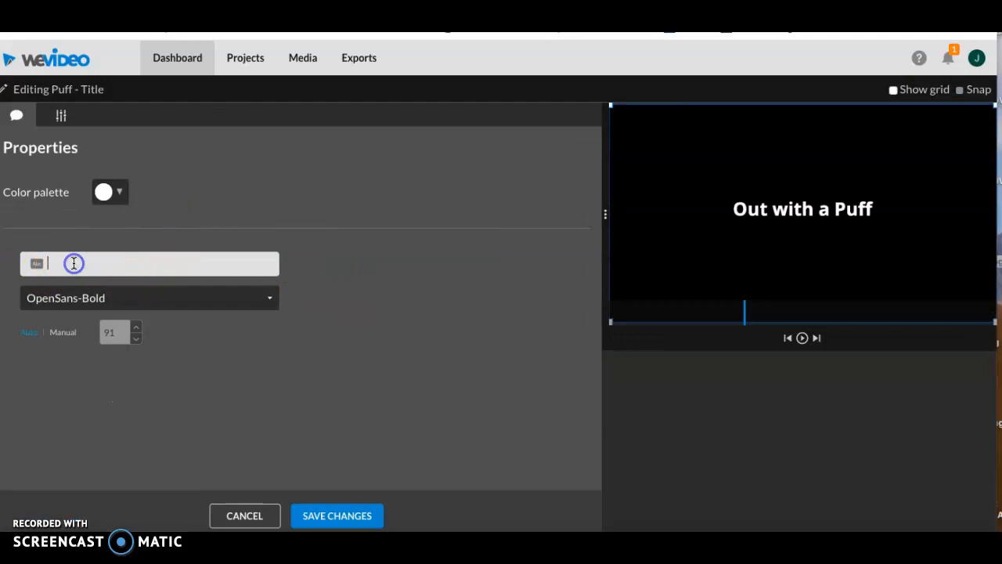
type("Welcome to my ")
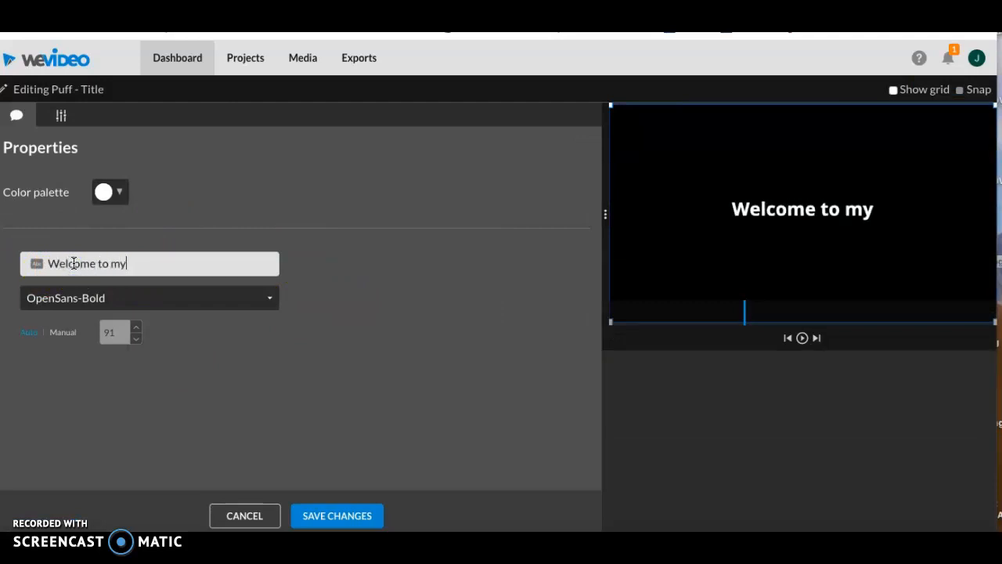
type("J")
key("BackSpace")
key("BackSpace")
key("BackSpace")
type("My Video")
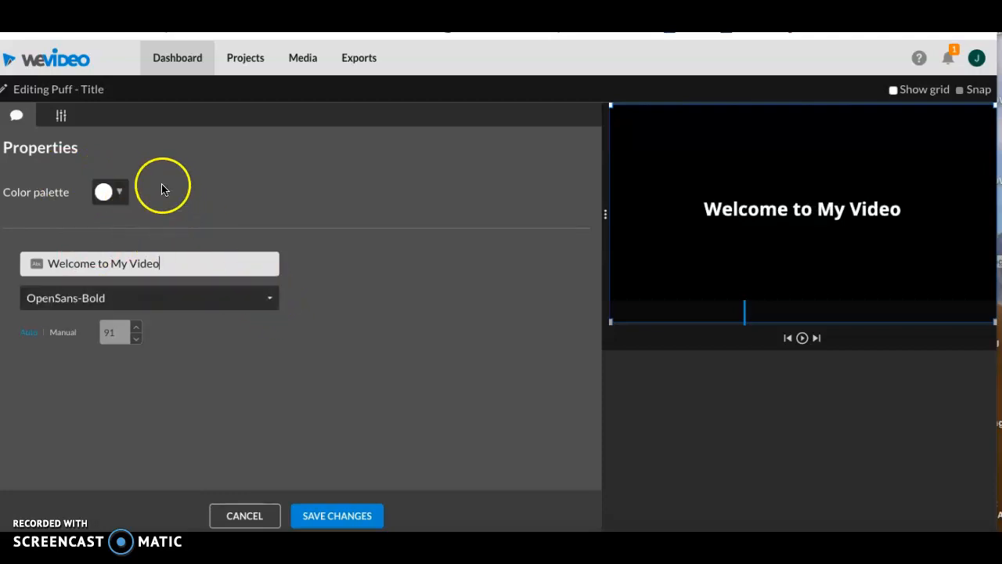
Set the opening title's text color to purple and save the title changes.
left_click(122, 193)
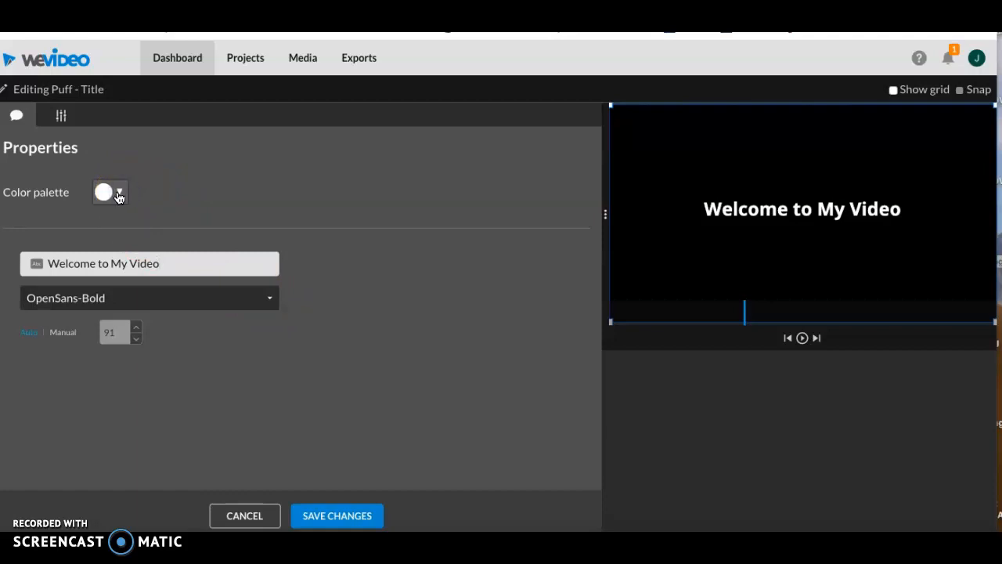
left_click(122, 194)
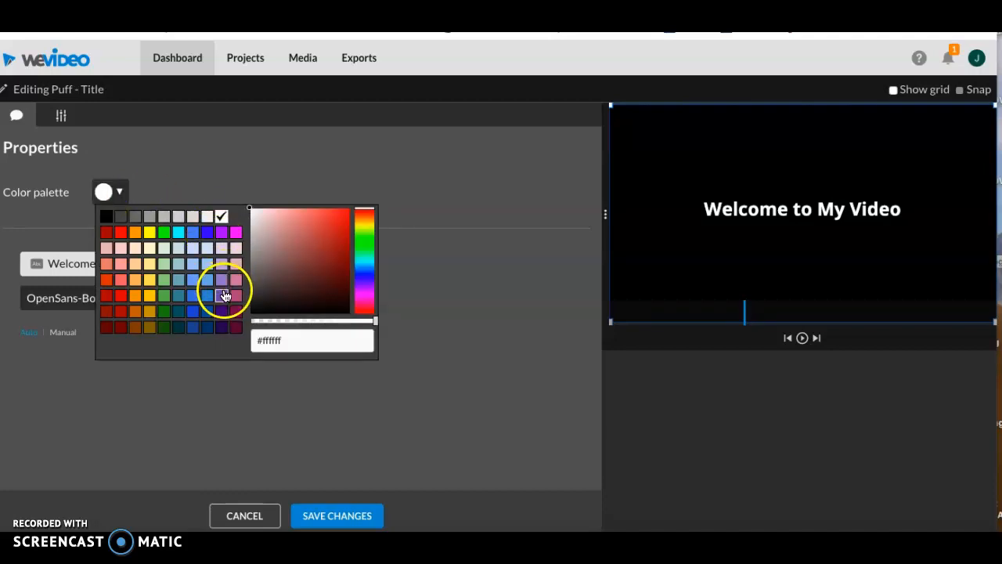
left_click(225, 296)
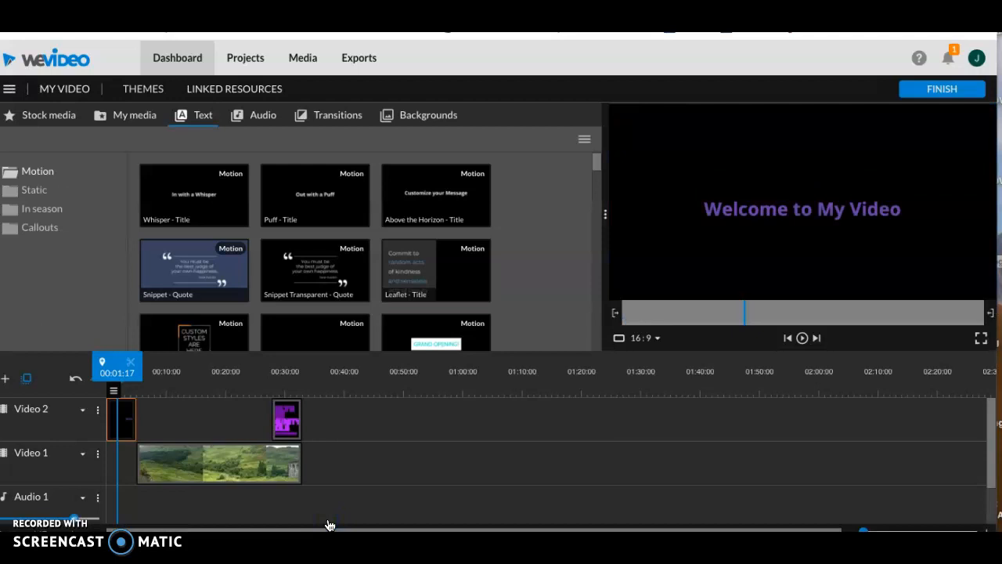
Examine the IMG_0534 clip's Transform, Animation, Color, Color Keying and Speed settings, then return to the timeline.
double_click(208, 471)
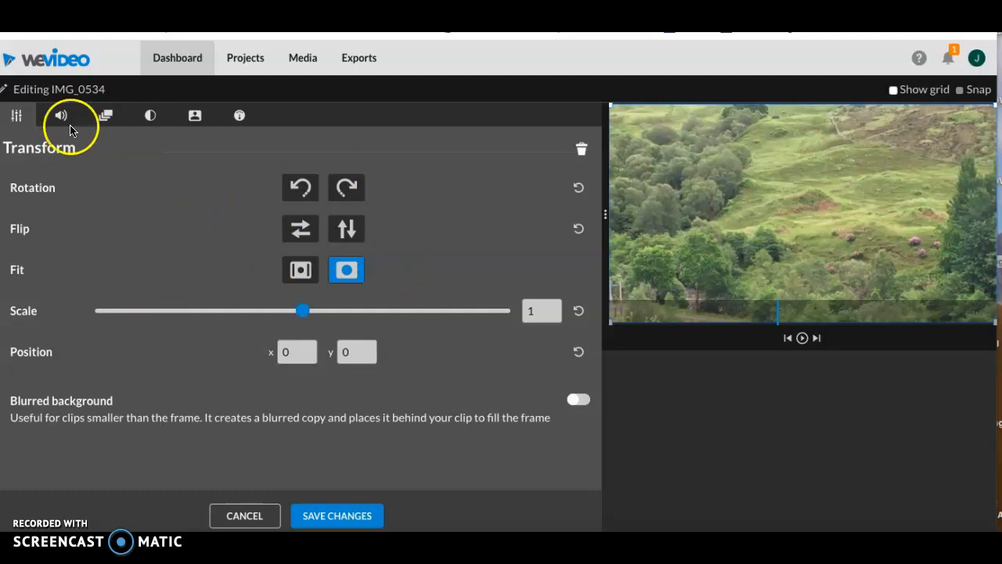
left_click(109, 118)
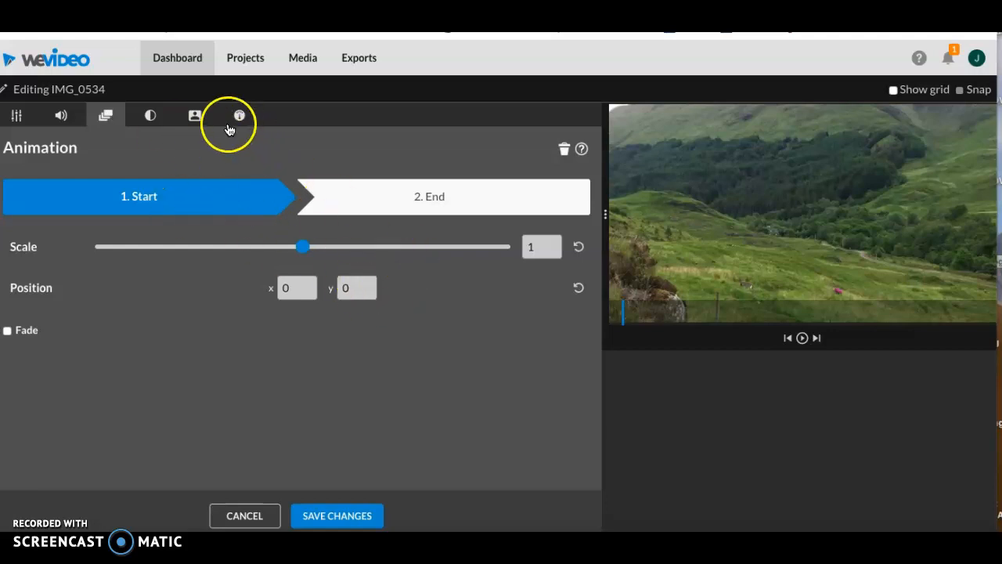
left_click(148, 118)
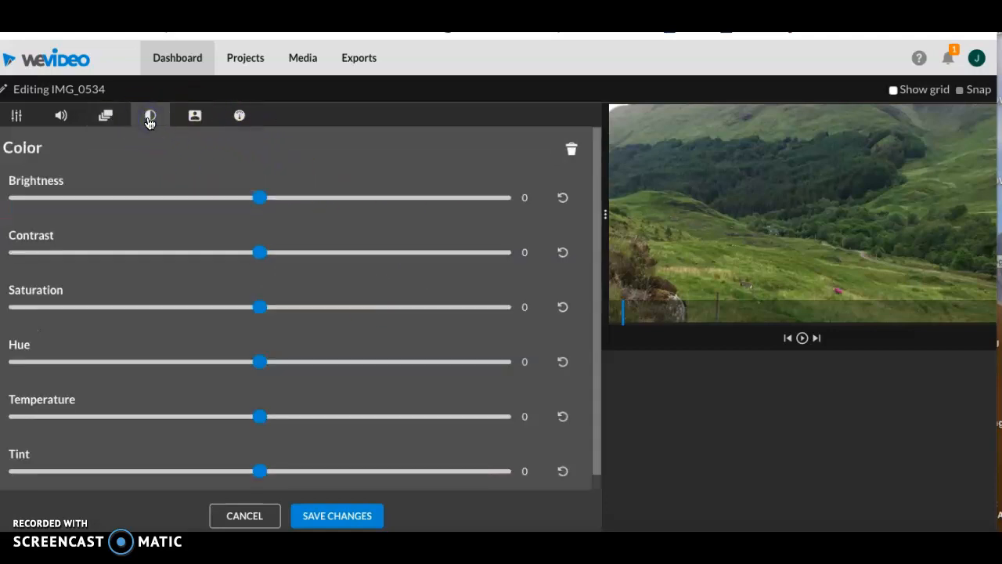
left_click(195, 117)
left_click(195, 116)
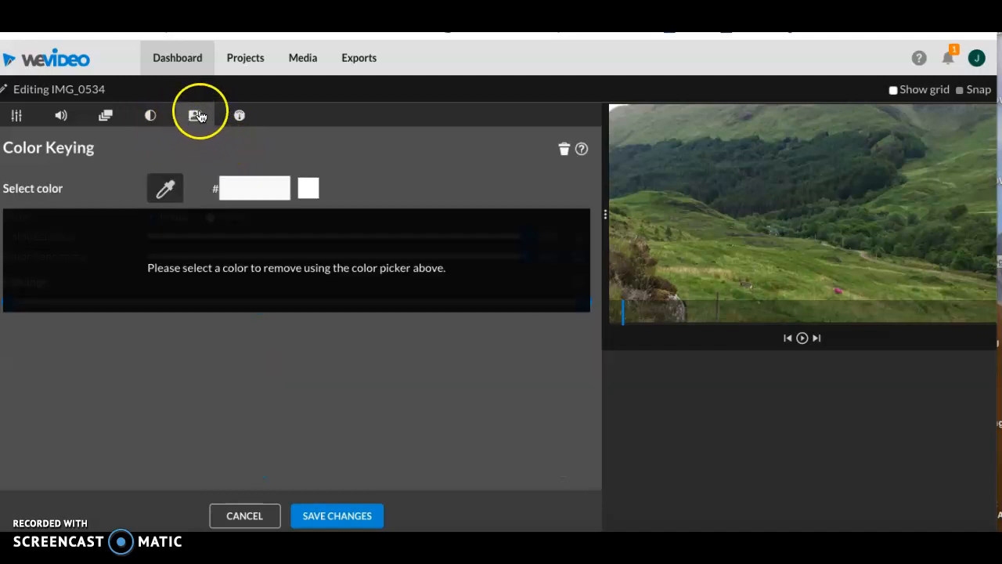
left_click(196, 116)
left_click(239, 117)
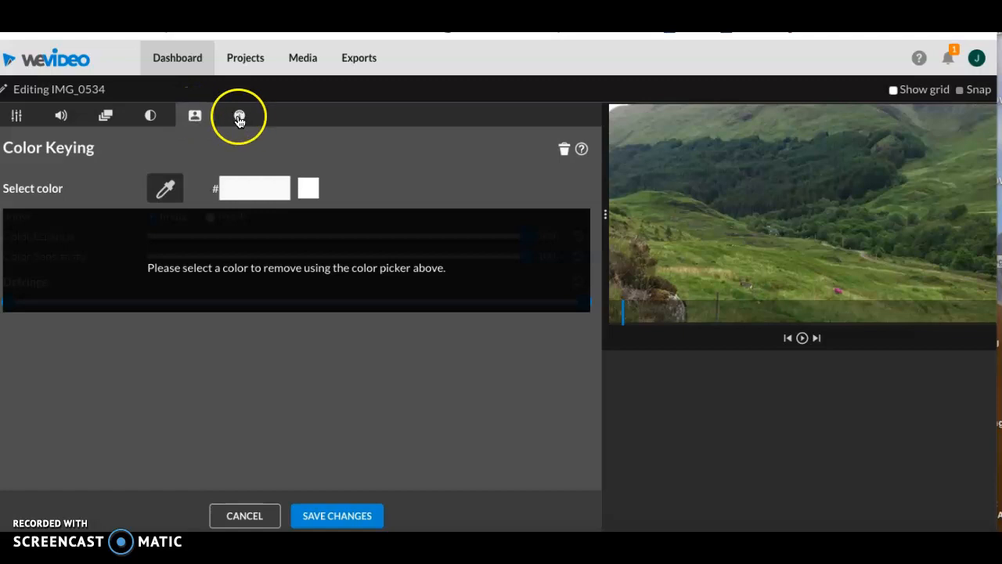
left_click(238, 116)
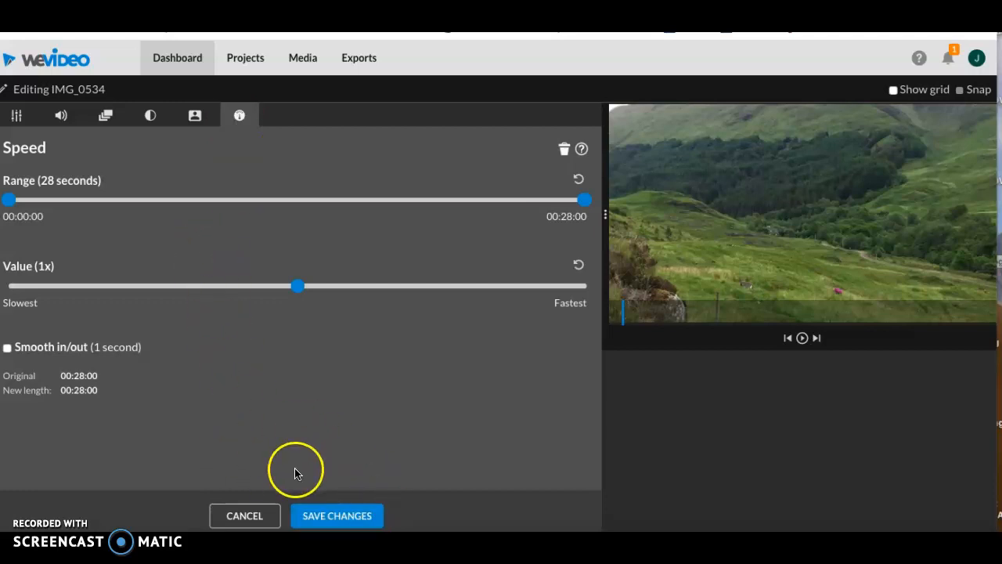
left_click(328, 518)
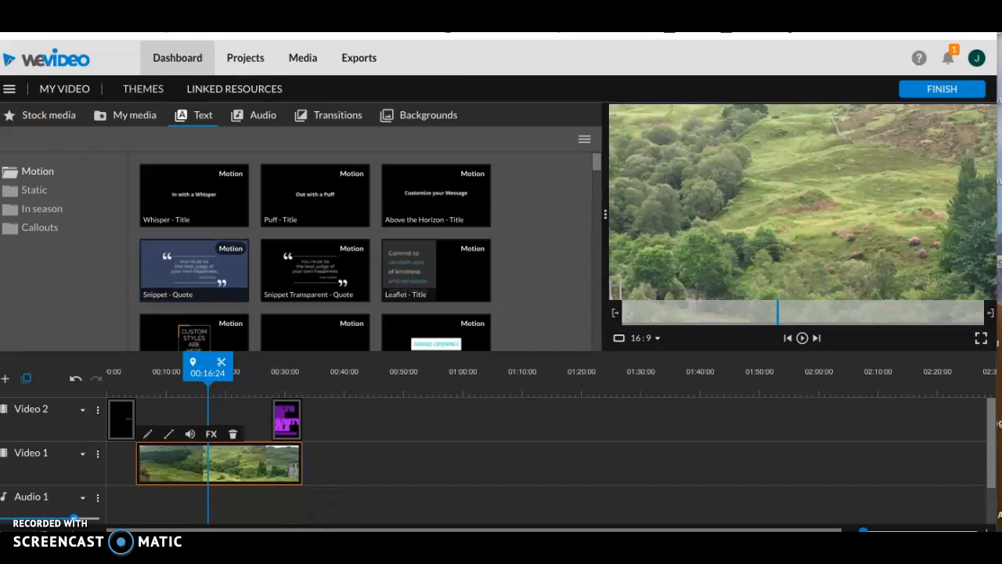
Preview the whole video from 00:00:00.
left_click_drag(204, 364, 94, 369)
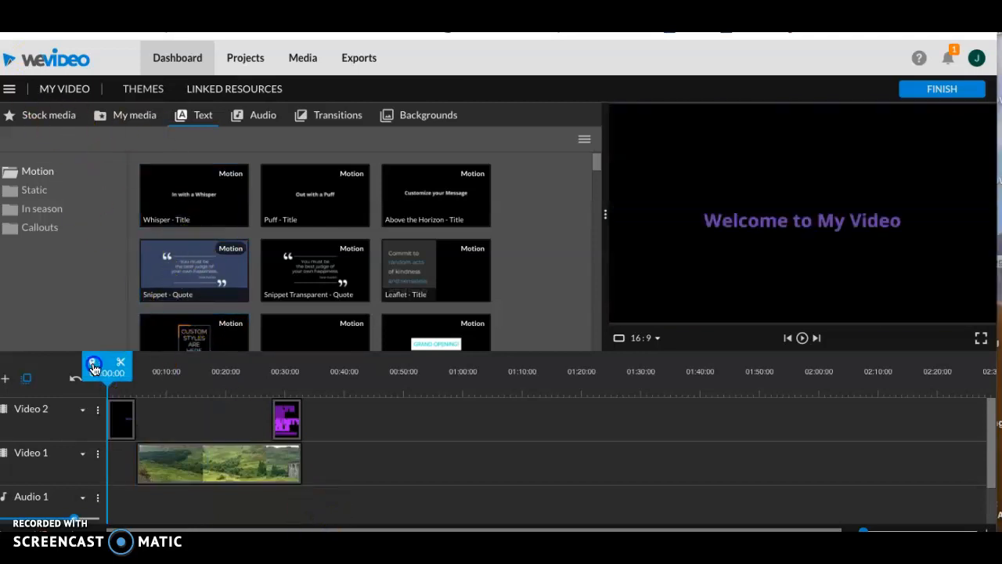
left_click(802, 337)
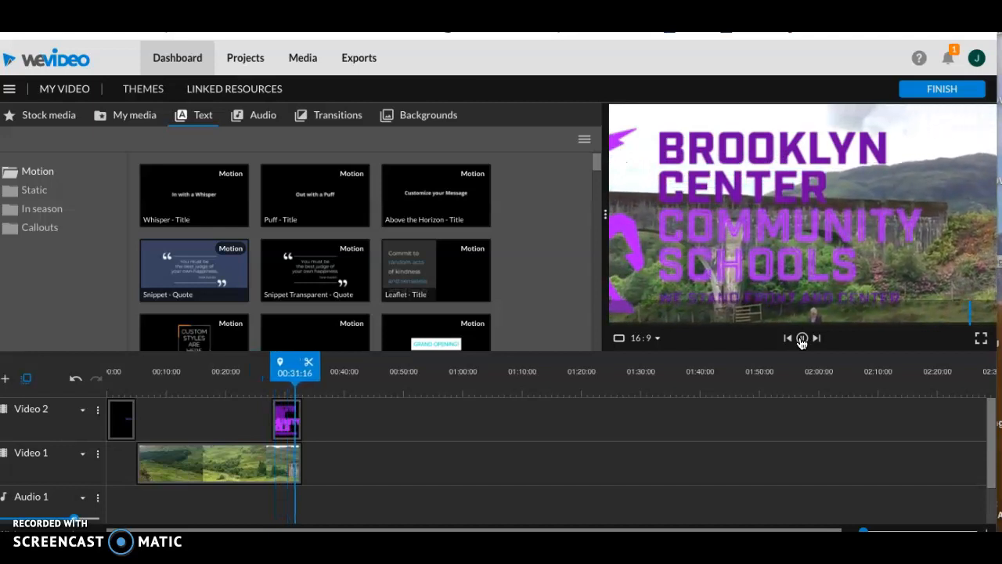
left_click(802, 339)
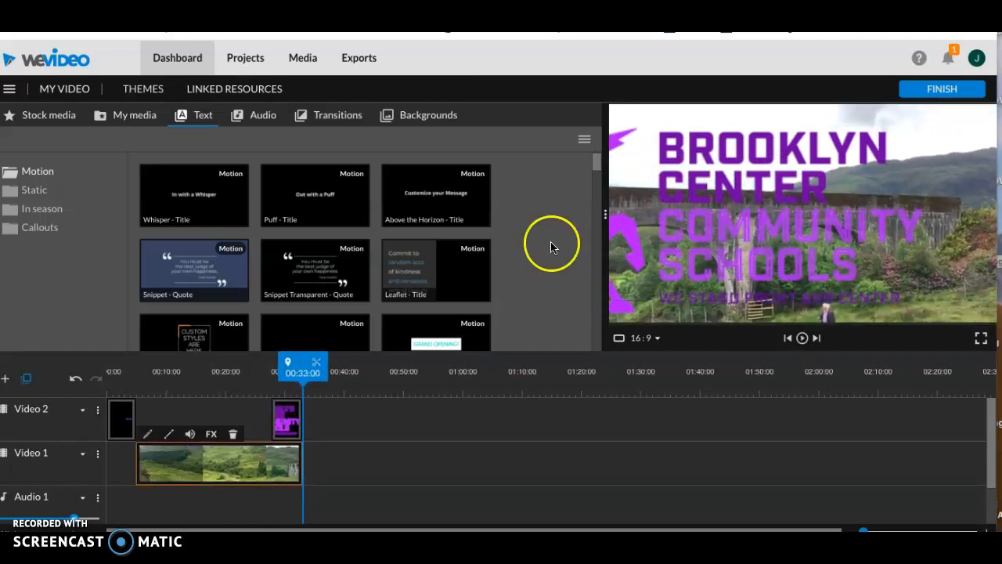
Browse the Free Music tracks in the audio library.
left_click(263, 122)
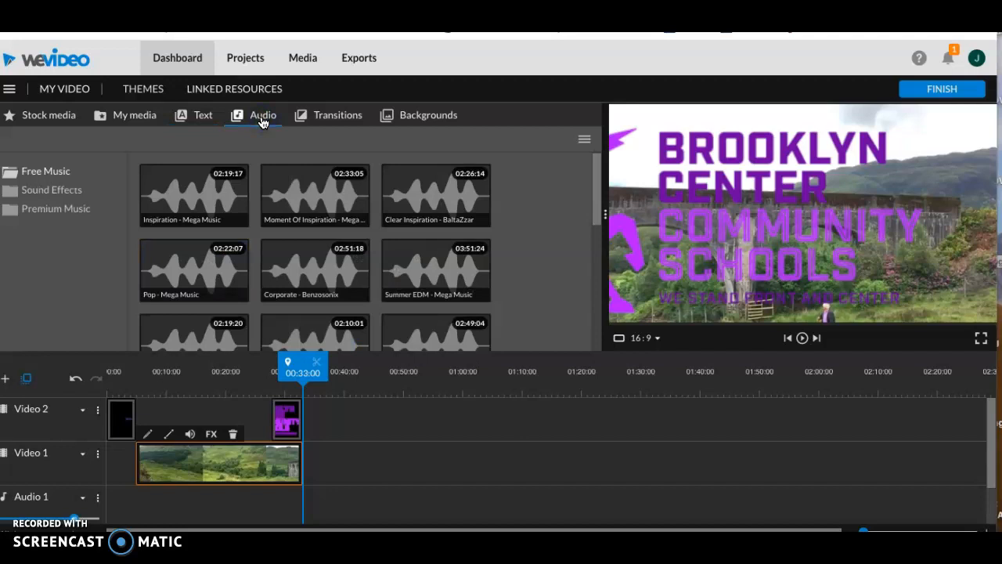
left_click(43, 174)
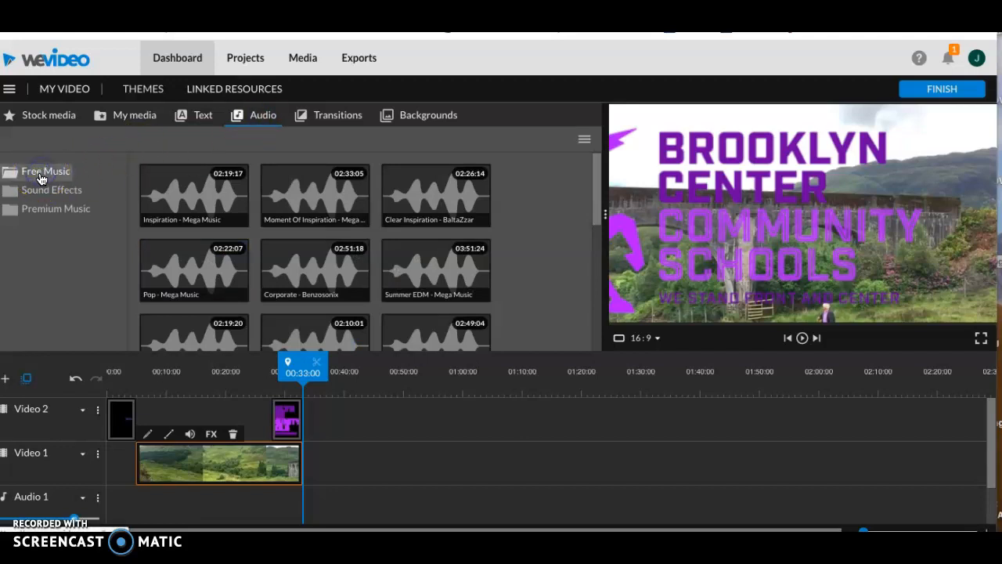
left_click(46, 195)
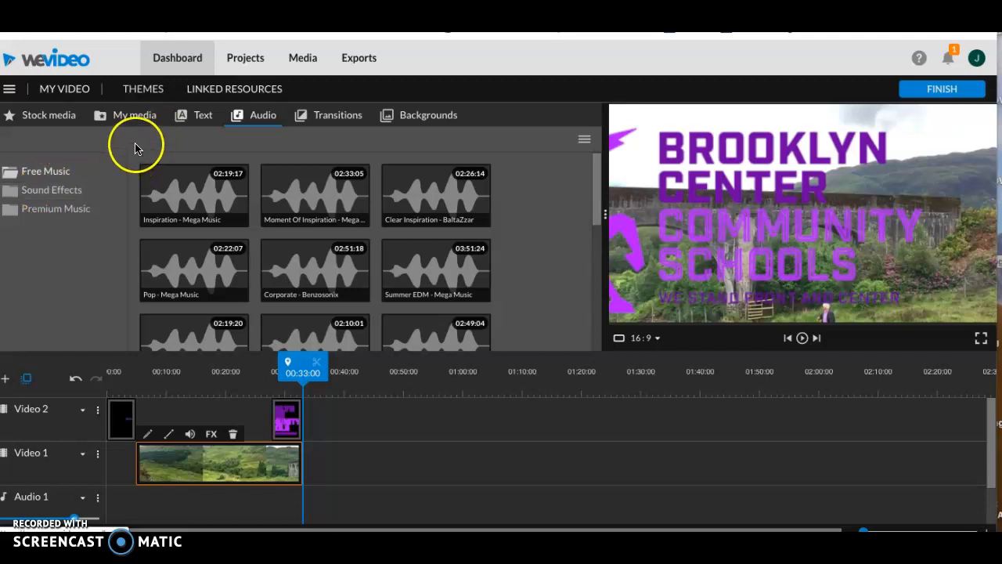
scroll(185, 203, "down", 10)
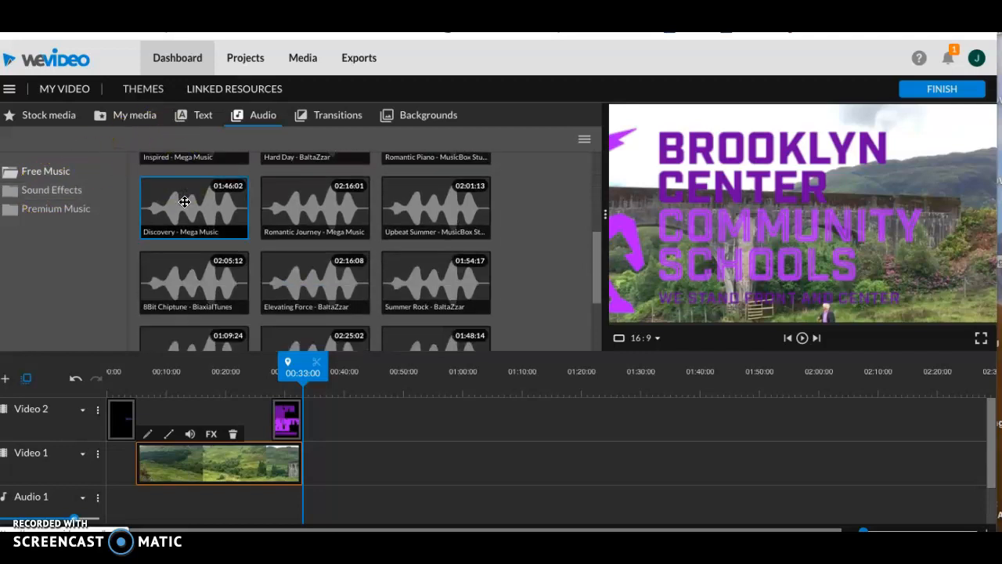
scroll(184, 202, "up", 10)
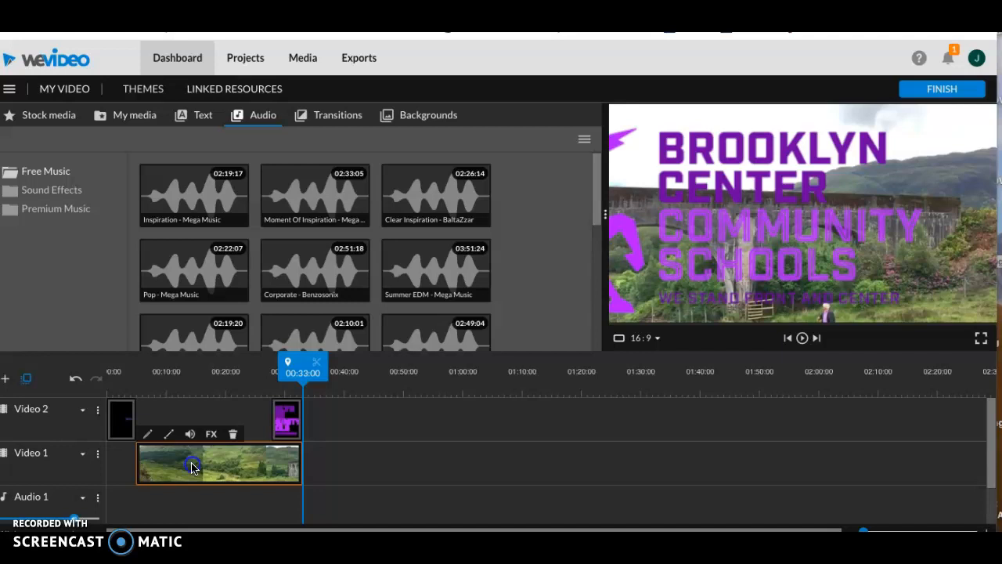
Delete the IMG_0534 clip, the logo image and the opening title from the timeline.
key("Delete")
left_click(289, 425)
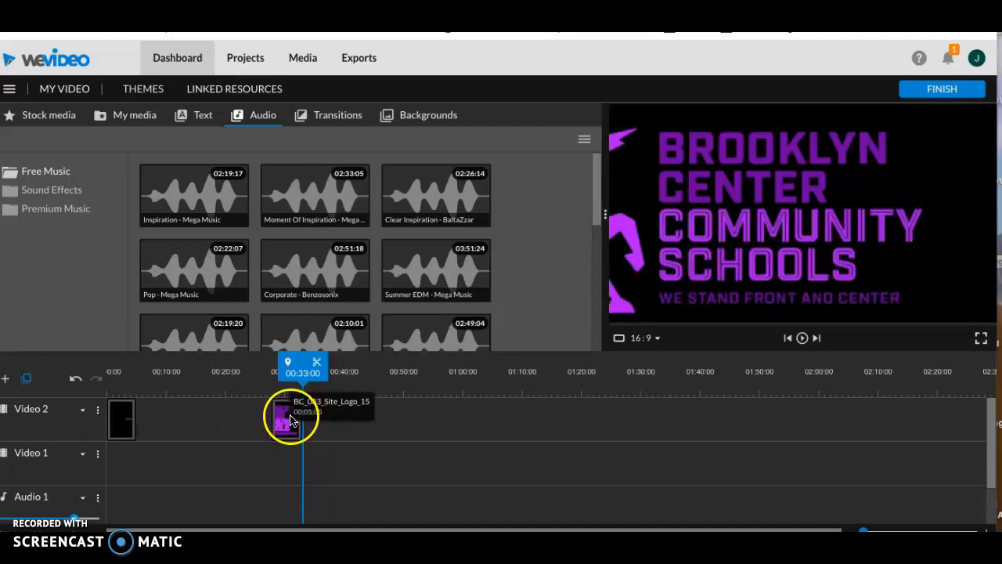
key("Delete")
left_click(122, 412)
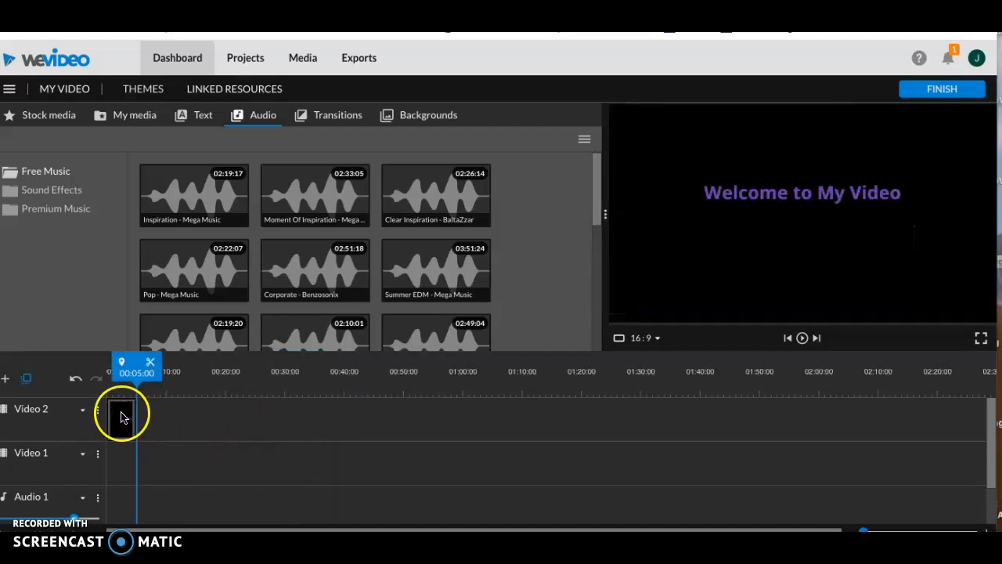
key("Delete")
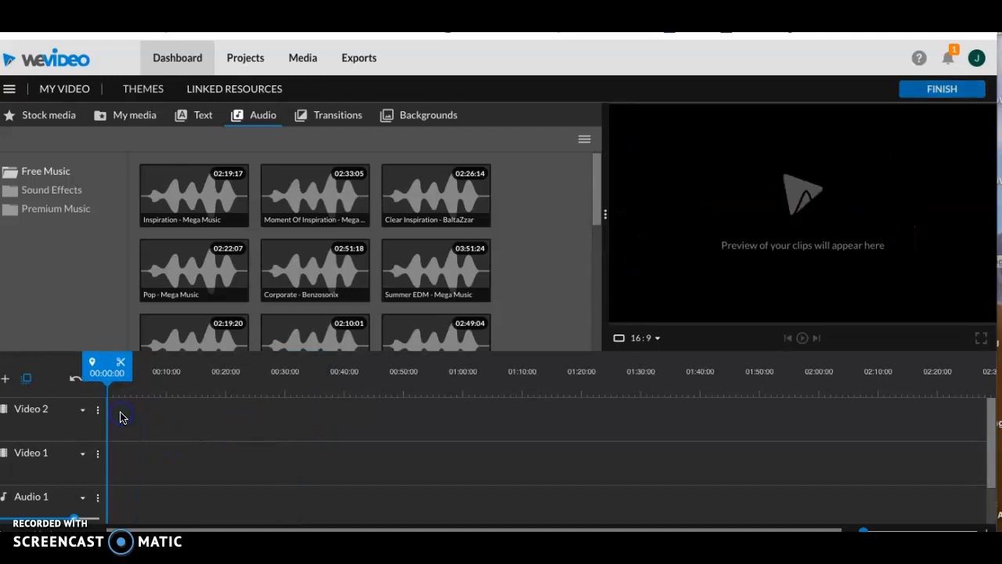
Search the stock media for "outer space".
left_click(41, 118)
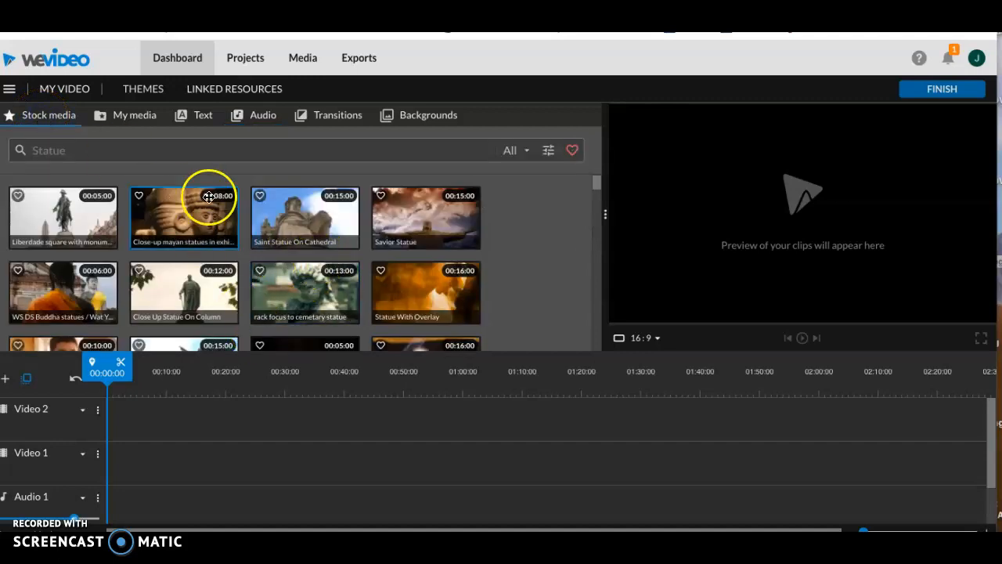
left_click(99, 152)
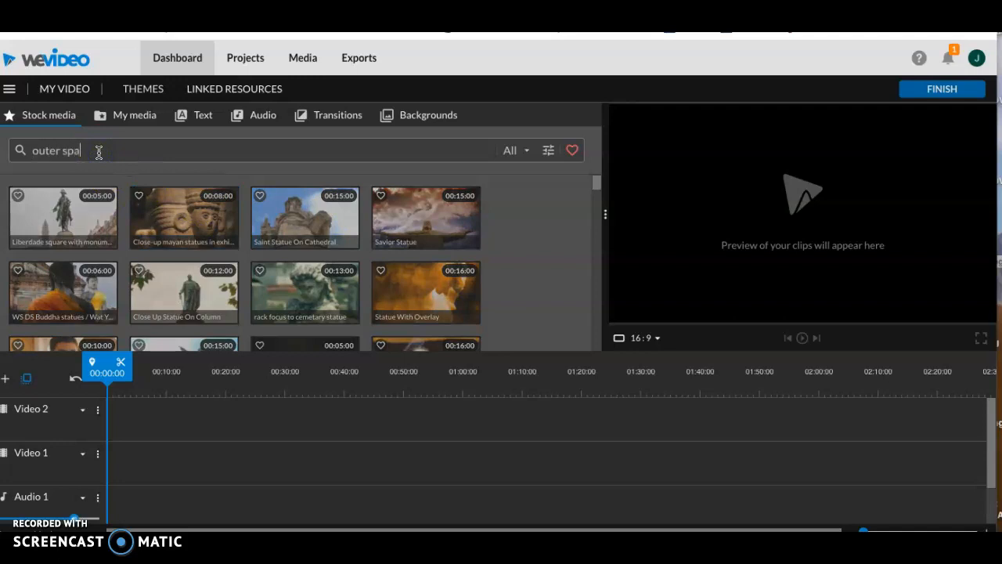
key("Return")
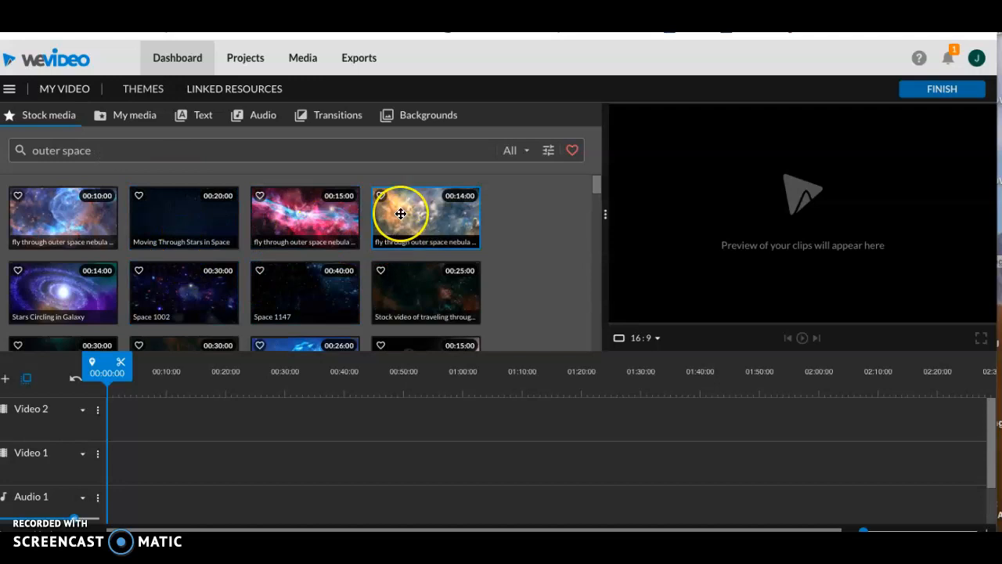
Place the orange 14-second nebula clip and Stars Circling in Galaxy back to back on Video 2, extending the second to 00:28:24.
left_click_drag(400, 215, 129, 419)
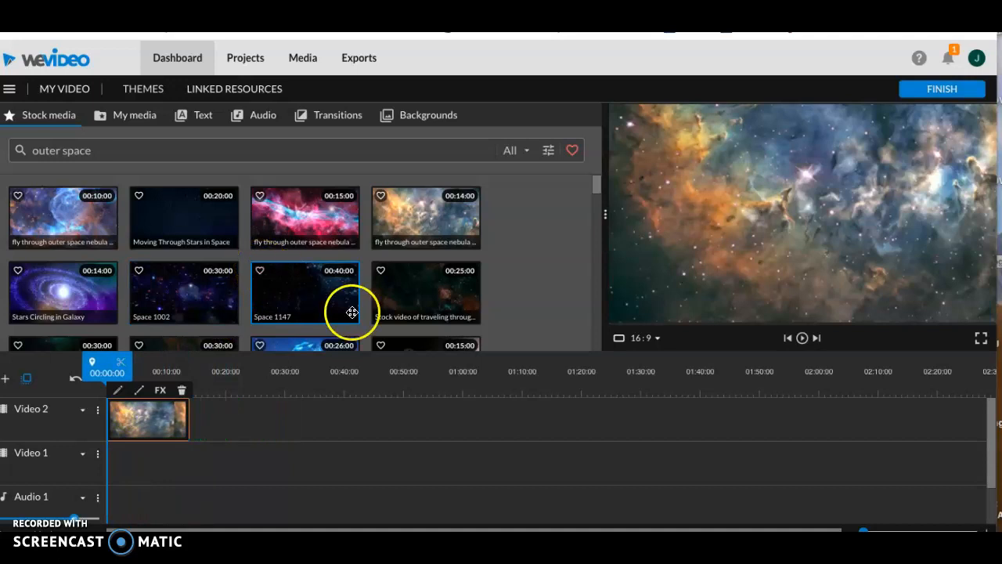
left_click_drag(91, 292, 210, 411)
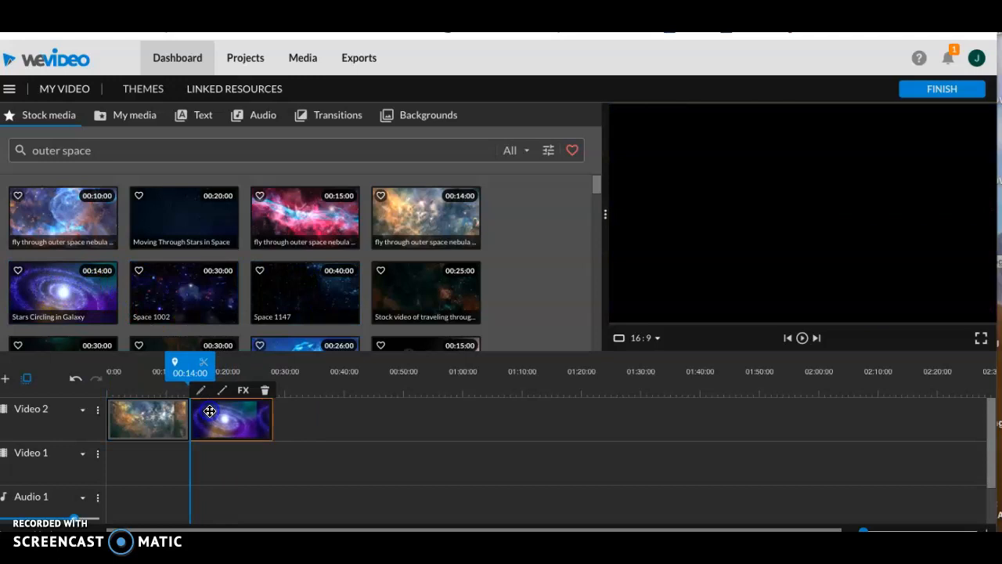
left_click_drag(273, 419, 343, 423)
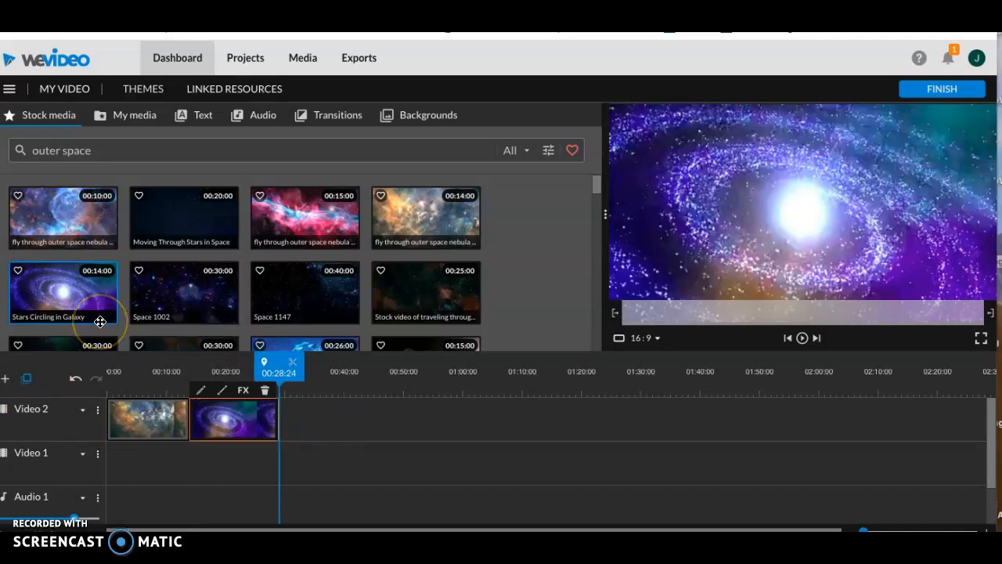
Add Romantic Journey - Mega Music at the start of Audio 1 and trim its end to 00:28:24, matching the video clips.
left_click(259, 117)
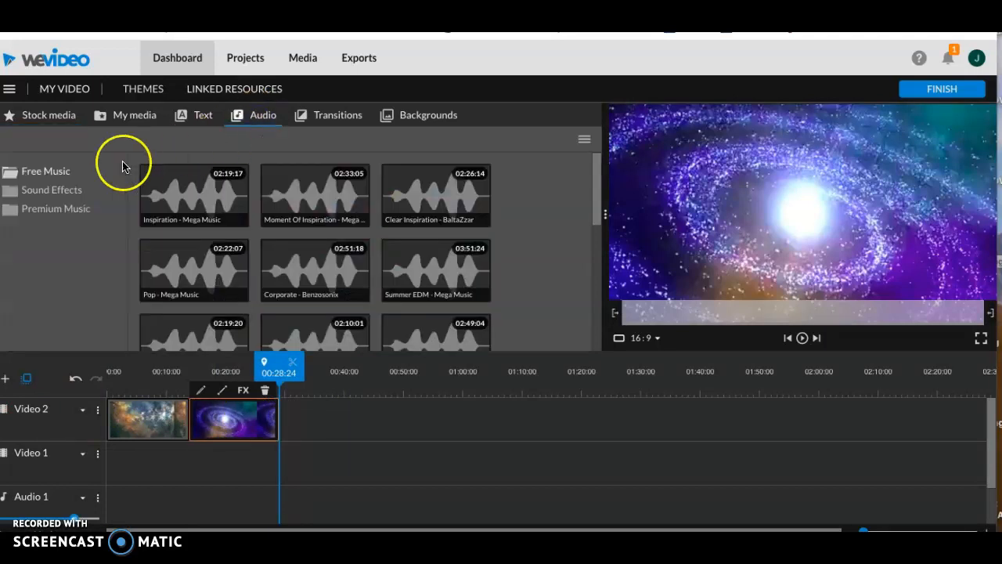
scroll(364, 248, "down", 1)
scroll(364, 248, "down", 3)
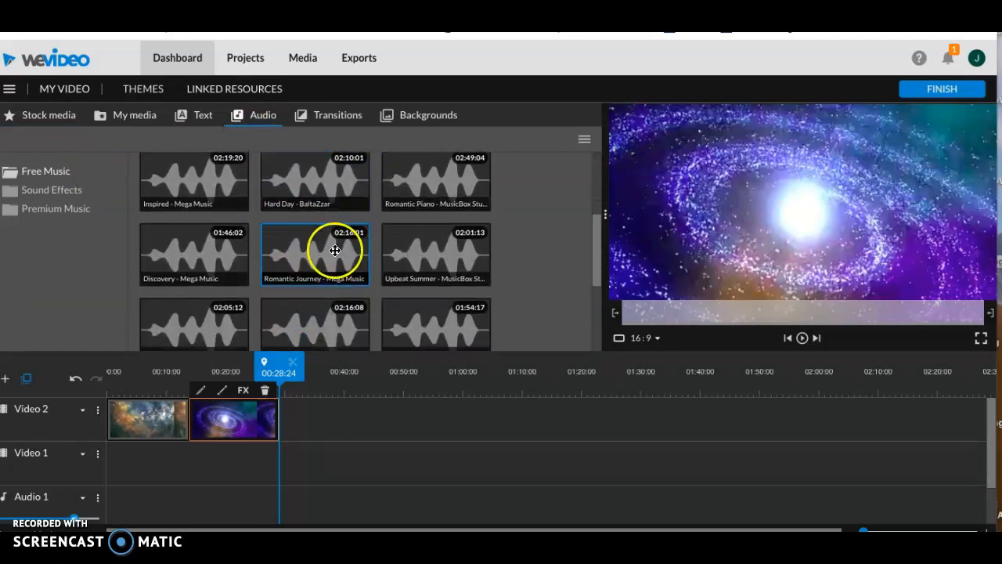
left_click_drag(319, 252, 127, 479)
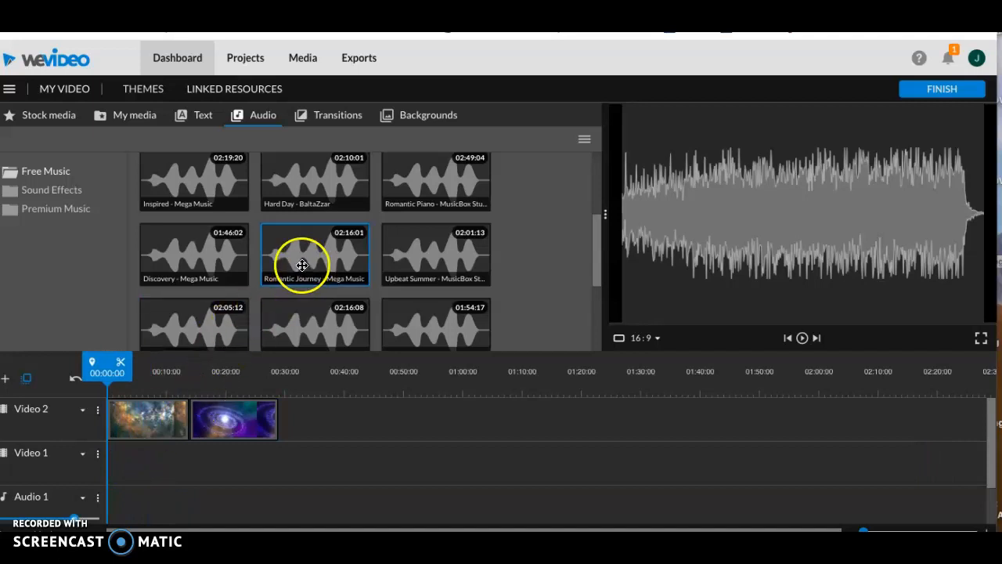
left_click_drag(302, 265, 118, 505)
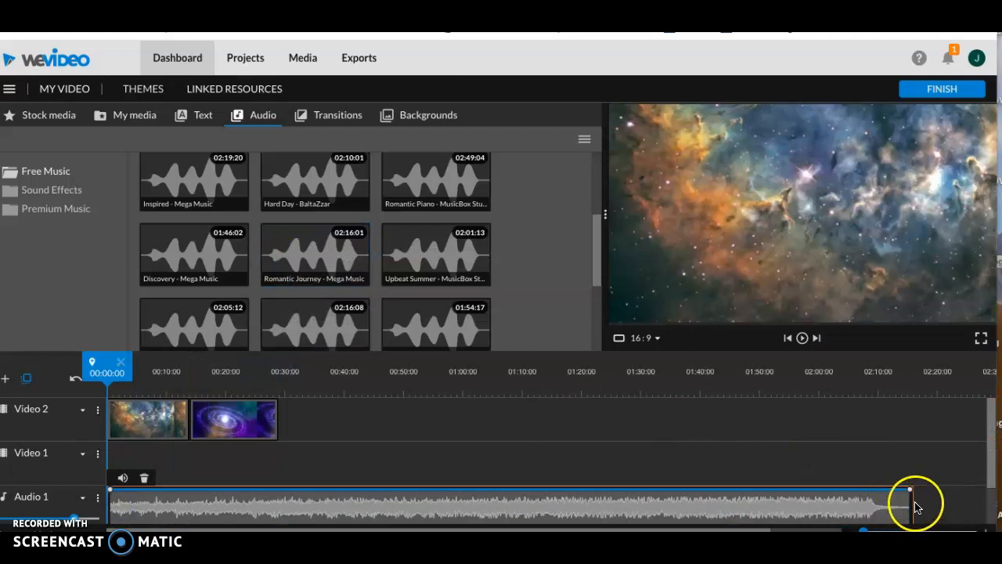
left_click_drag(912, 507, 278, 502)
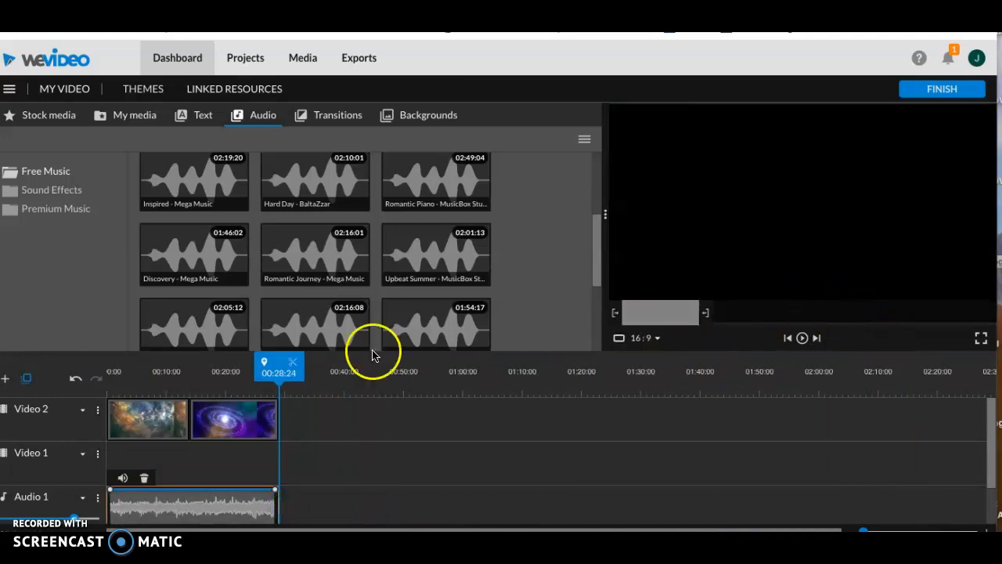
Play back the assembled outer space clips with their music, and view the motion title templates and the timeline's audio tracks.
left_click(803, 339)
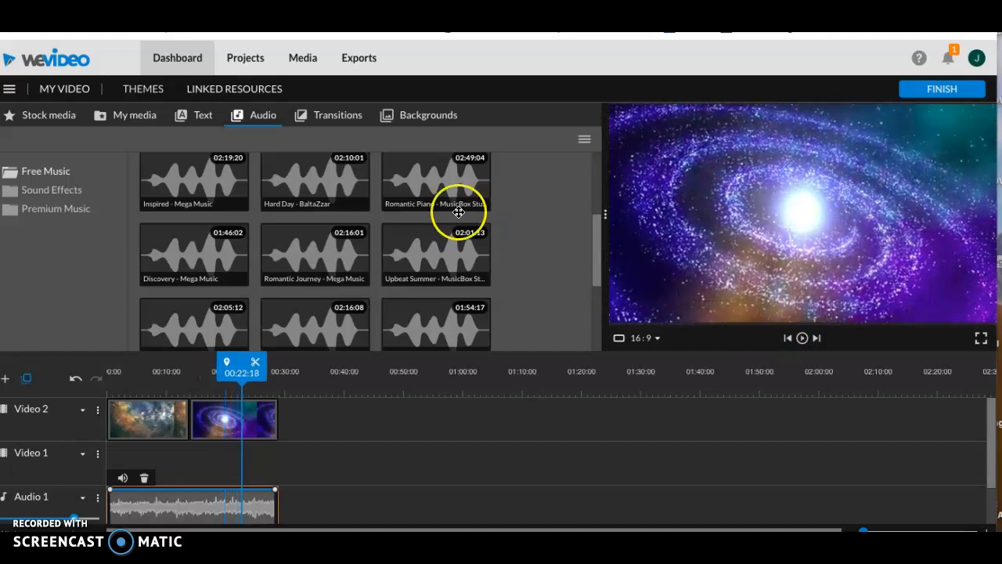
left_click(198, 119)
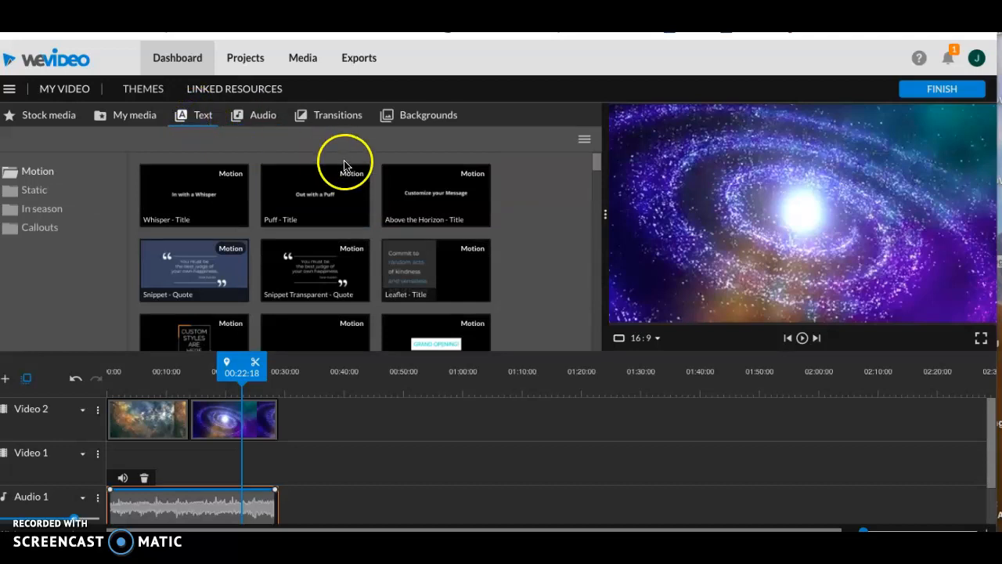
scroll(330, 378, "right", 1)
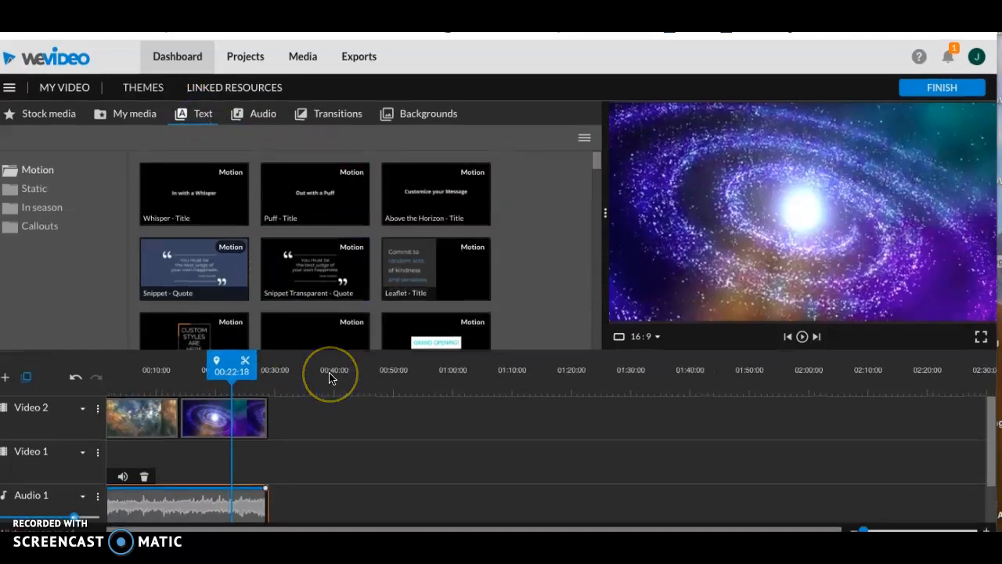
scroll(330, 378, "left", 1)
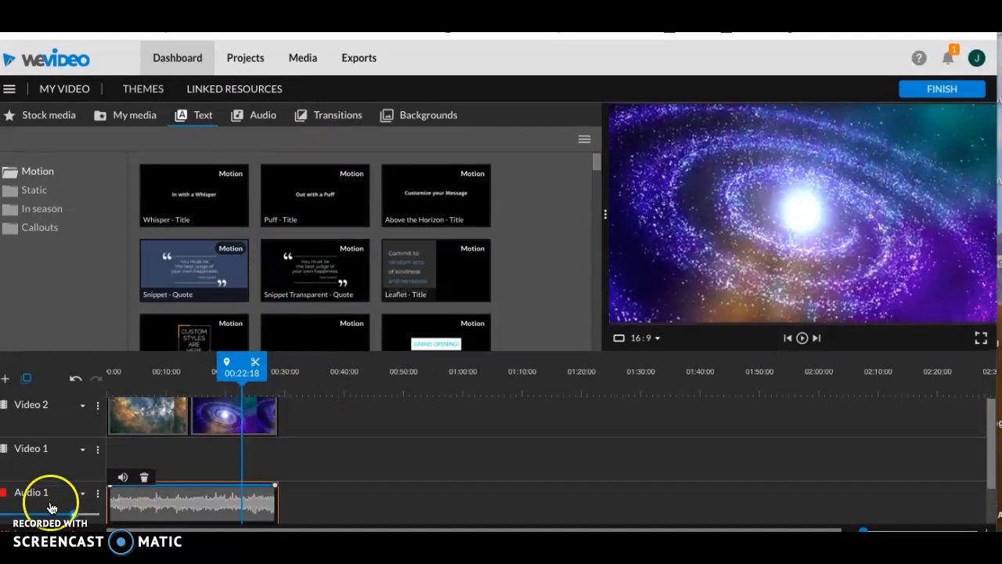
scroll(50, 497, "down", 1)
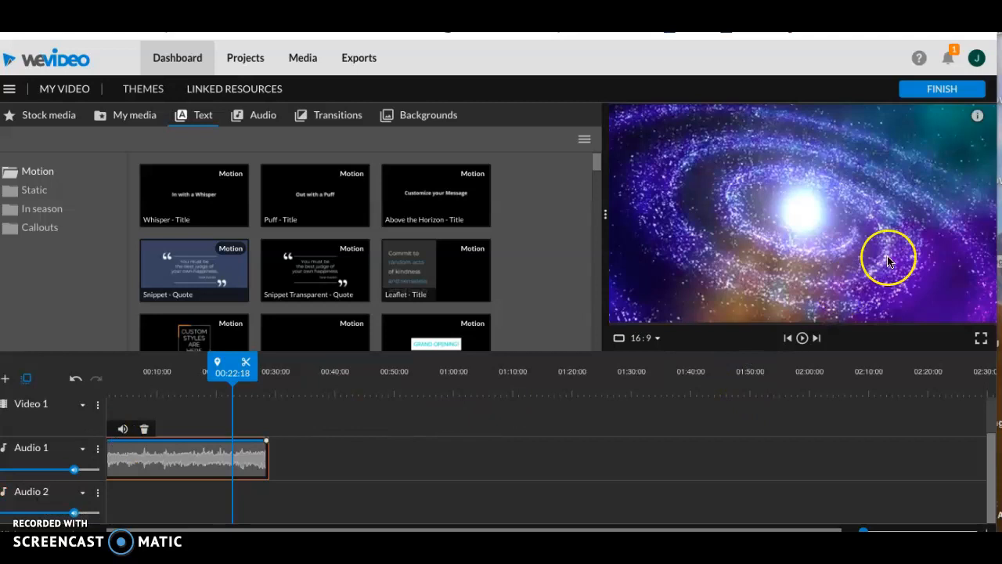
Finish the video, title the export "Outer Space" and choose the purple spiral galaxy frame as its thumbnail.
left_click(941, 92)
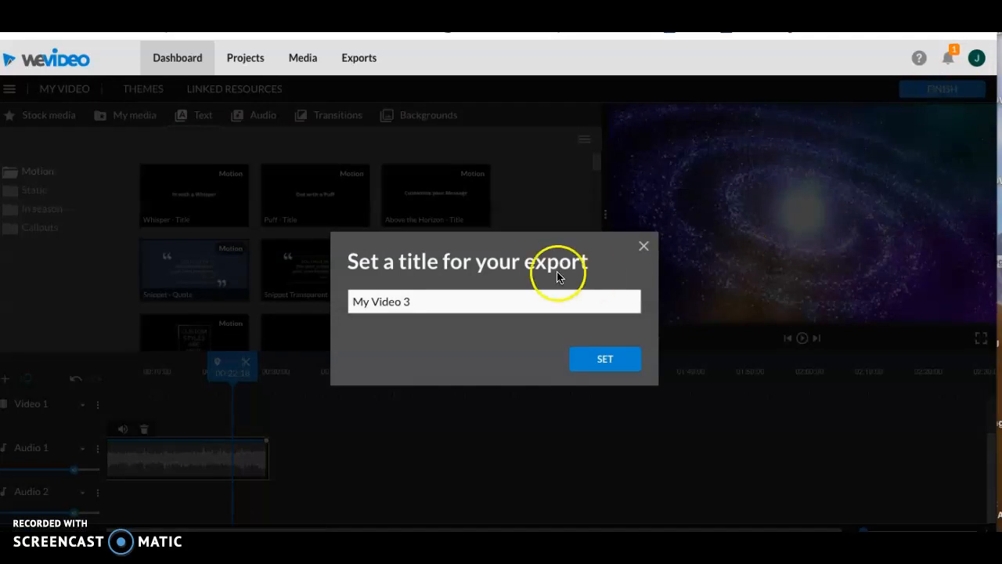
left_click(459, 301)
key("BackSpace")
key("BackSpace")
key("BackSpace")
key("BackSpace")
key("BackSpace")
key("BackSpace")
key("BackSpace")
key("BackSpace")
key("BackSpace")
key("BackSpace")
type("Outer")
key("BackSpace")
key("BackSpace")
type("ter Space")
left_click(616, 373)
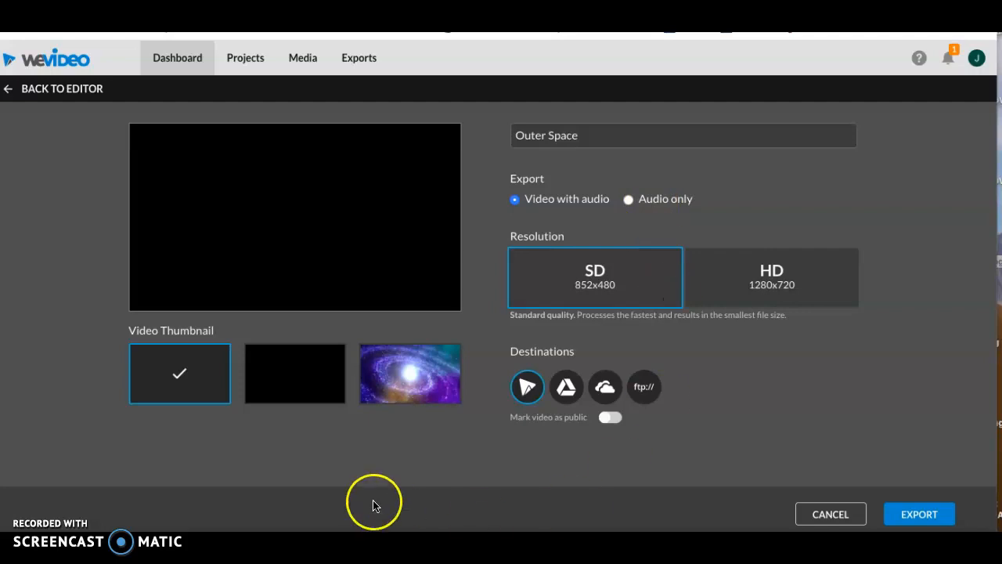
left_click(402, 390)
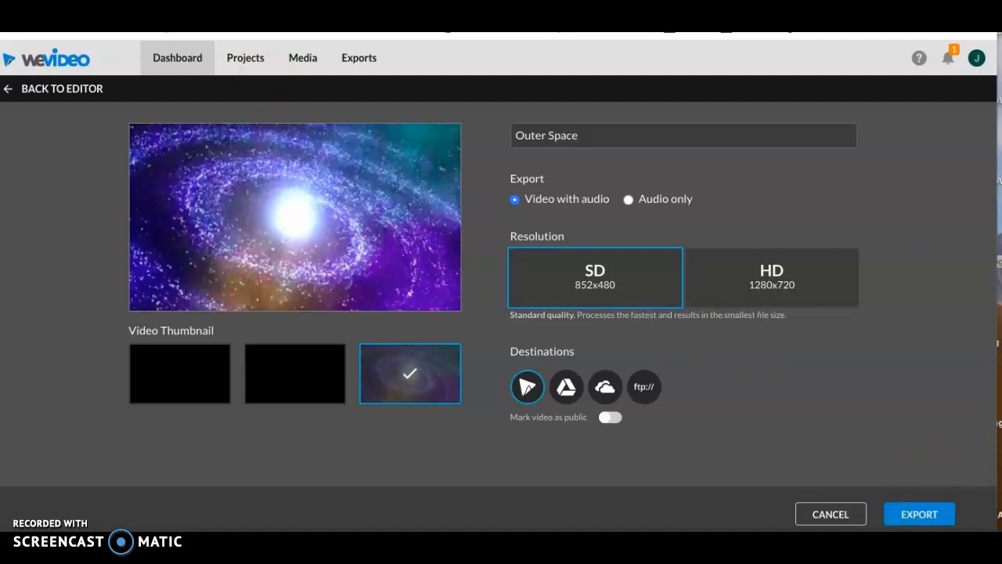
Switch to the untitled Google Docs document containing the YouTube link and the green screen WeVideo note.
key("ctrl+Tab")
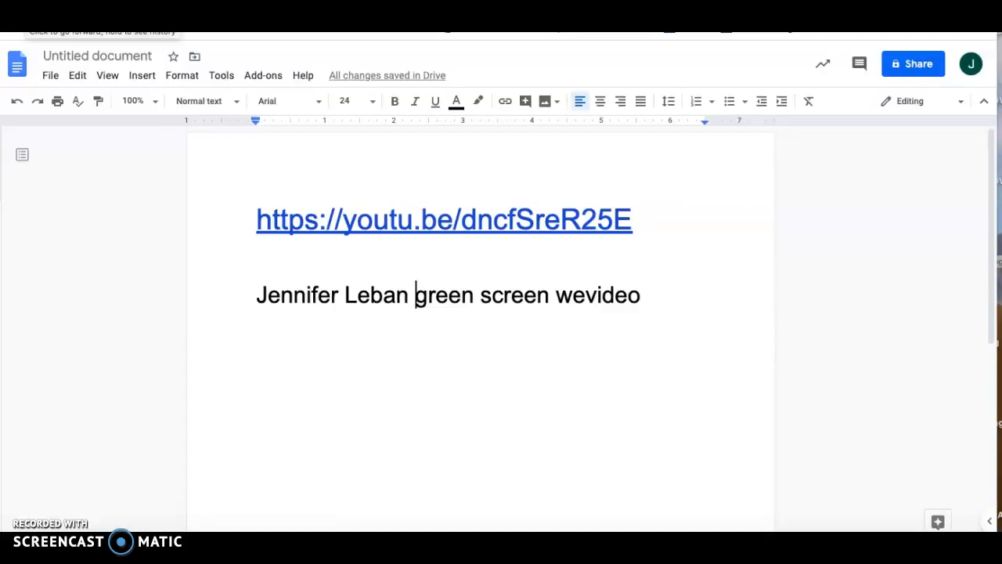